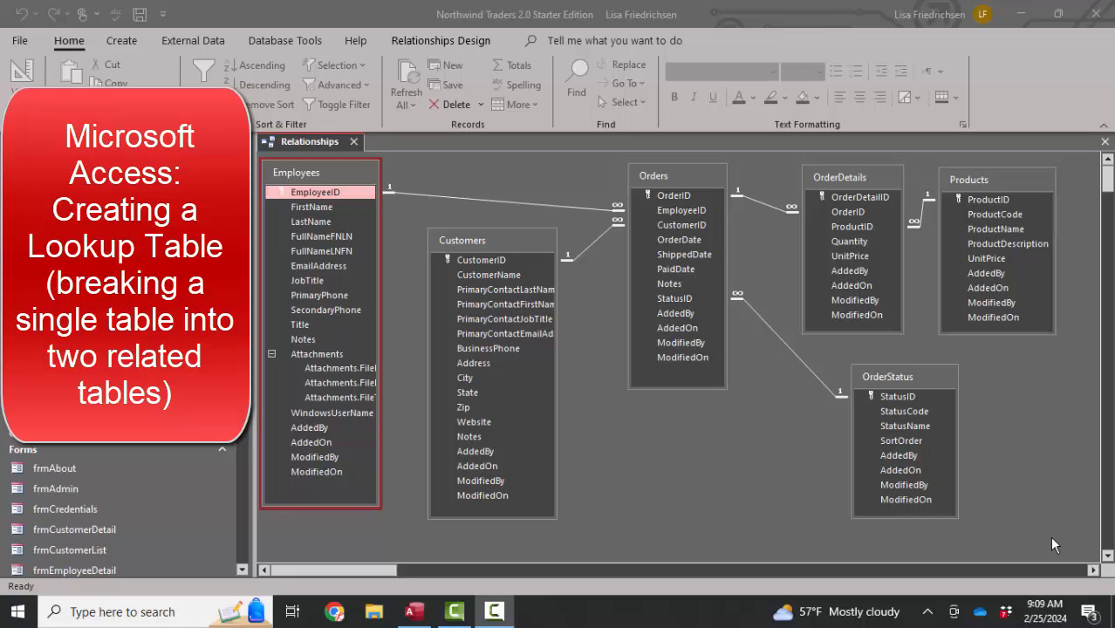
# - Close the Relationships window and open the Employees table to examine the repeated entries in the Job Title column
pyautogui.click(354, 143)
pyautogui.click(504, 351)
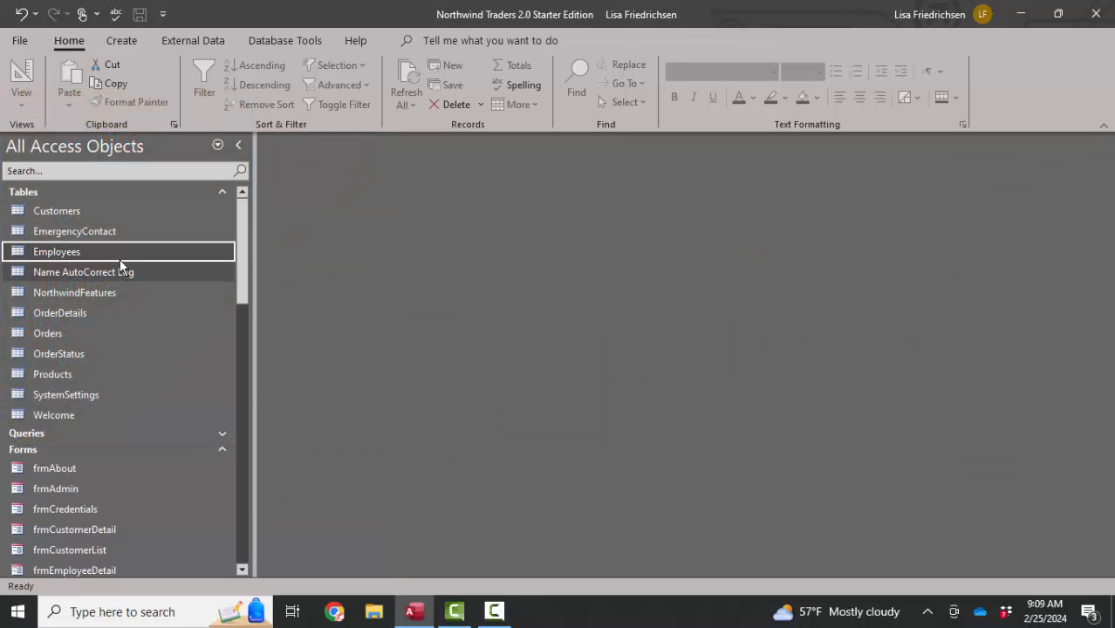
pyautogui.doubleClick(123, 253)
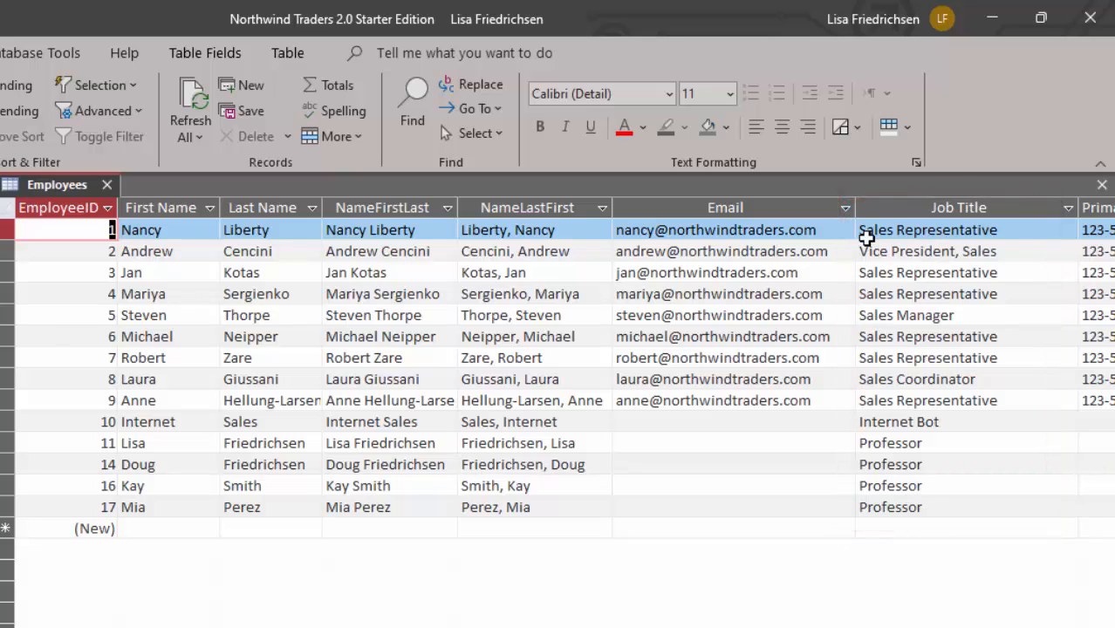
pyautogui.click(899, 273)
pyautogui.click(901, 294)
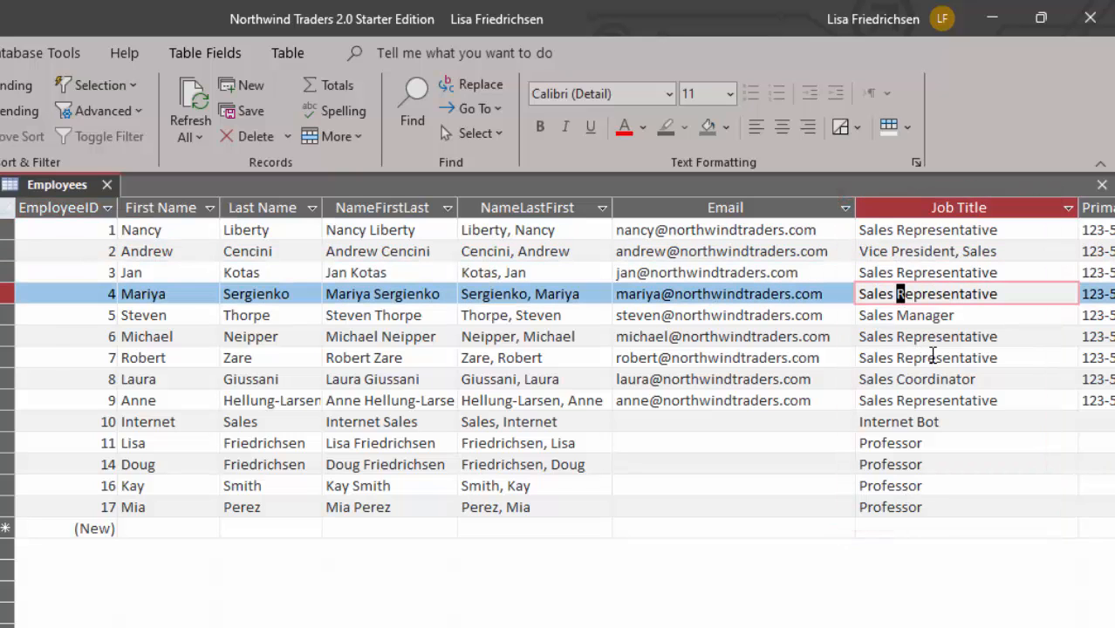
pyautogui.click(917, 443)
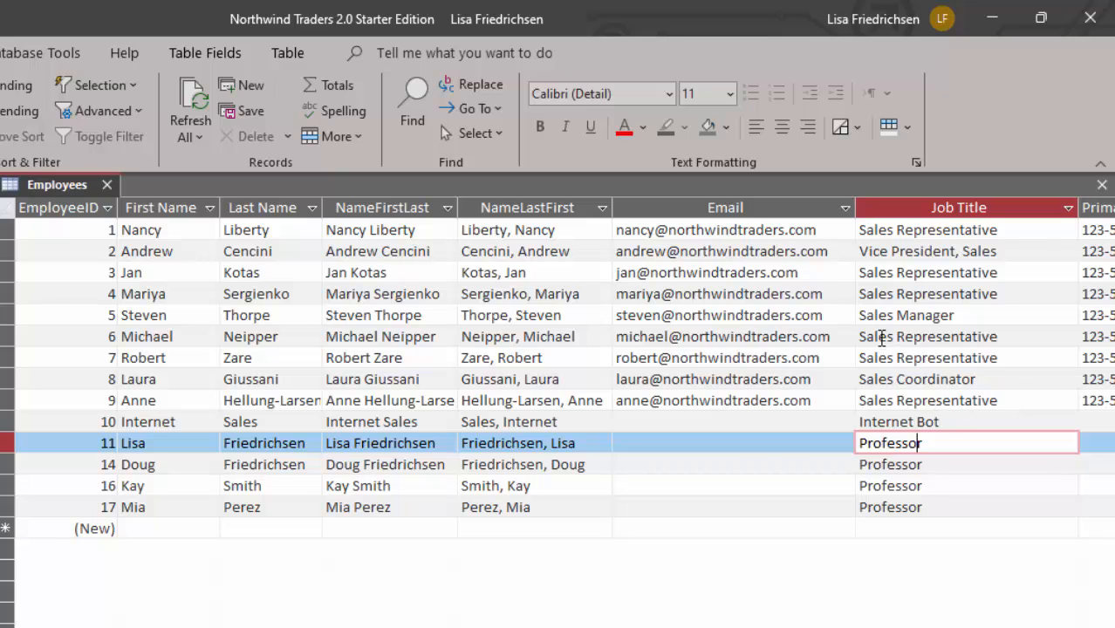
# - Change the job title of the employee with ID 6 to Marketing Representative
pyautogui.doubleClick(876, 337)
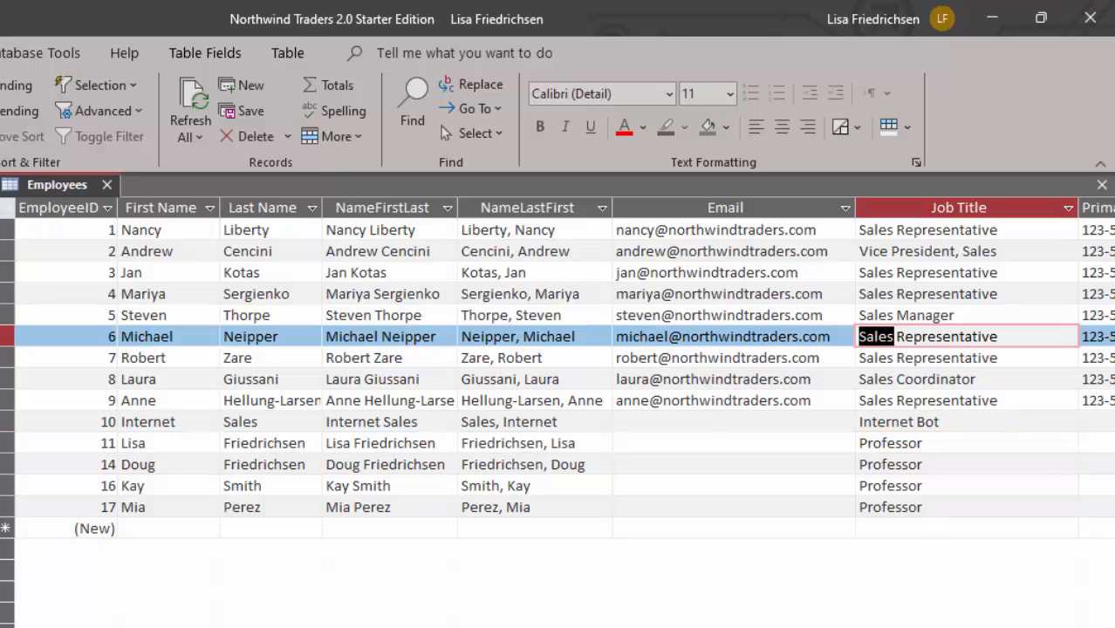
pyautogui.write('Marketing')
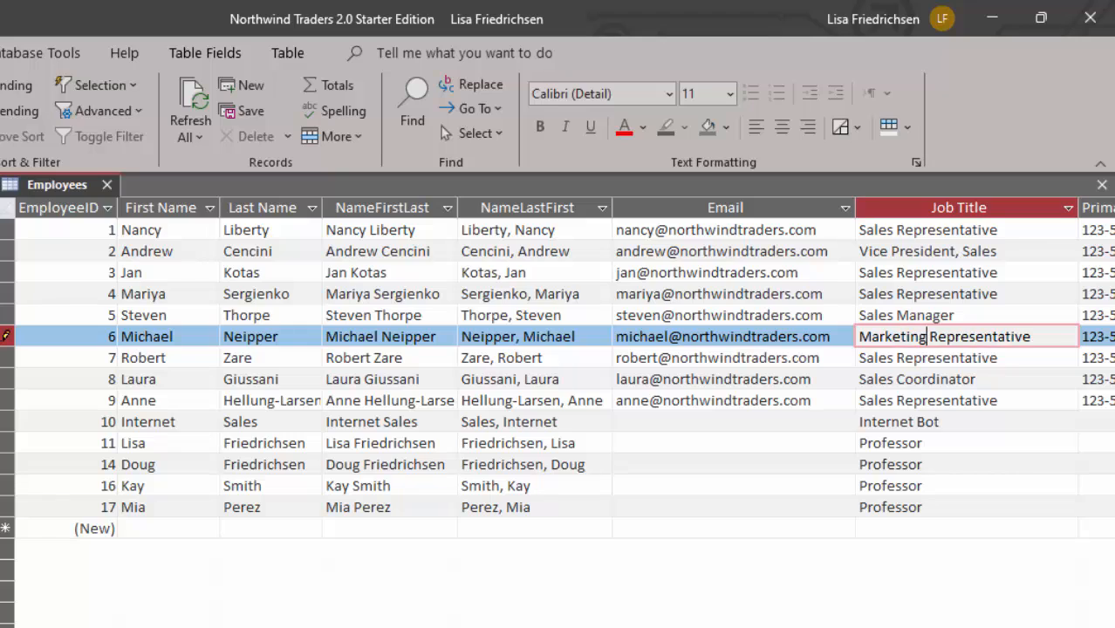
pyautogui.press('Down')
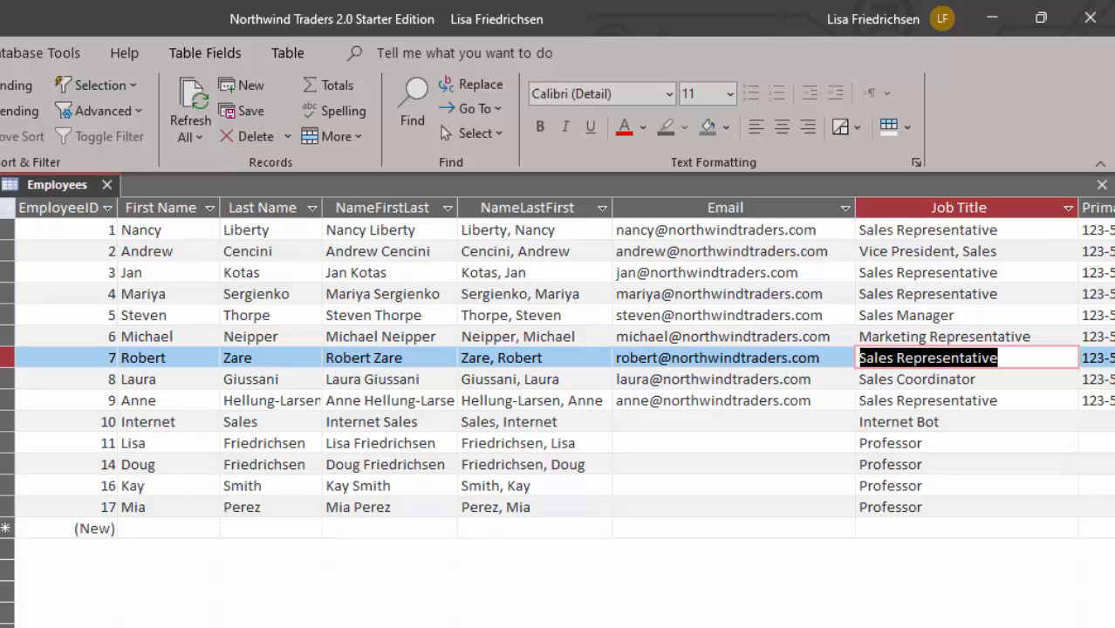
# - Copy the Marketing Representative job title from employee 6 to the employees with IDs 7 and 9
pyautogui.press('Up')
pyautogui.hotkey('ctrl', 'c')
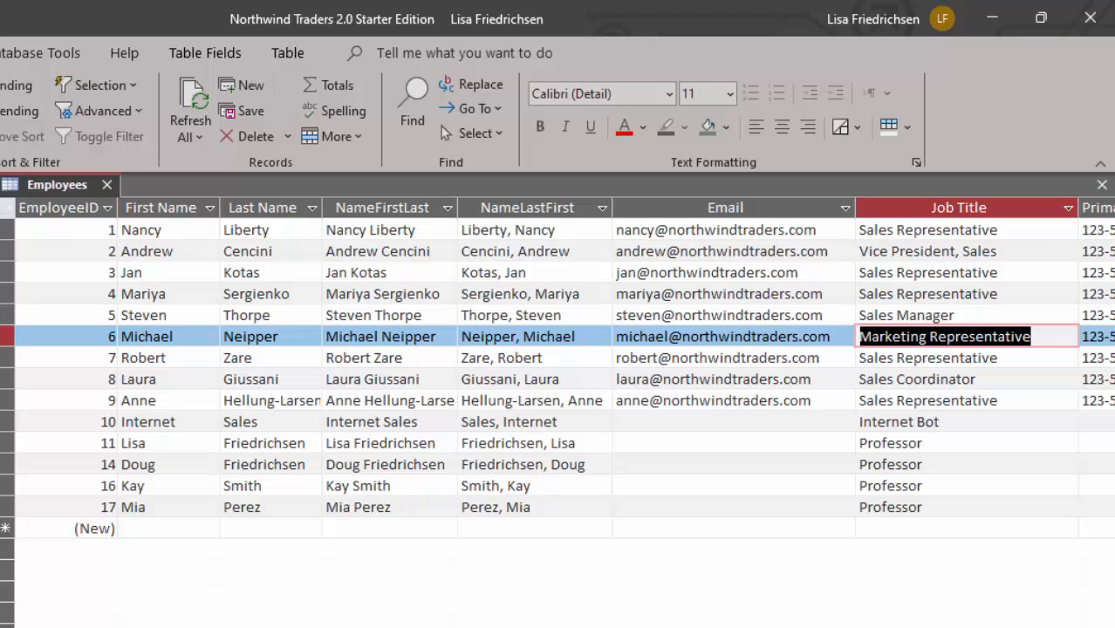
pyautogui.press('Down')
pyautogui.hotkey('ctrl', 'v')
pyautogui.press('Down')
pyautogui.press('Down')
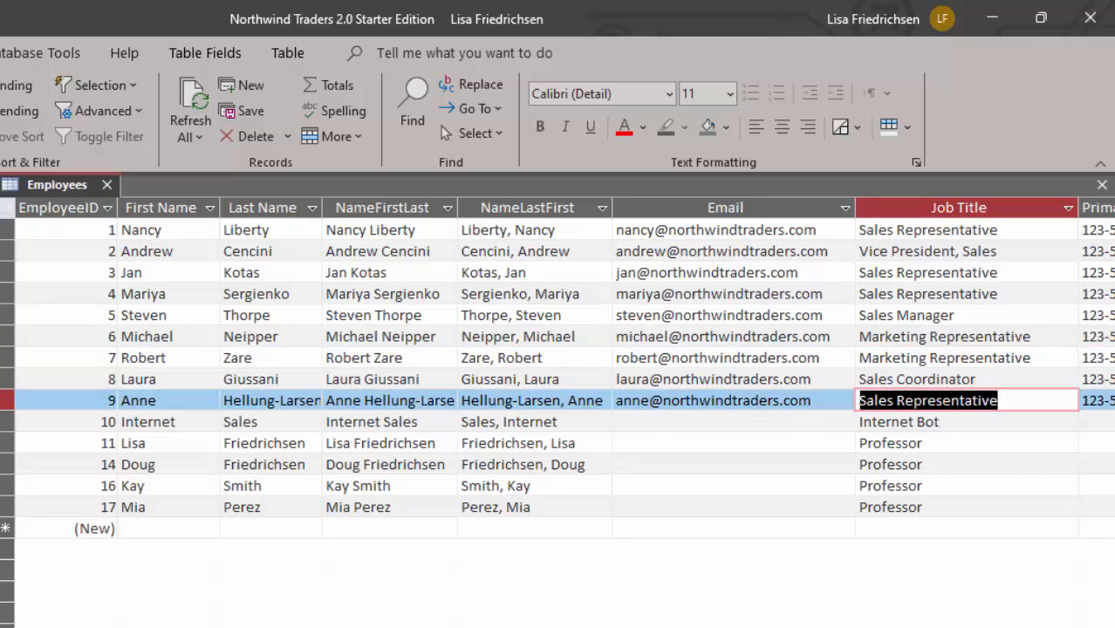
pyautogui.hotkey('ctrl', 'v')
# - Paste Marketing Representative as the job title of the employees with IDs 4, 3 and 1, and close the Employees table
pyautogui.press('Up')
pyautogui.press('Up')
pyautogui.press('Up')
pyautogui.press('Up')
pyautogui.press('Up')
pyautogui.hotkey('ctrl', 'v')
pyautogui.press('Up')
pyautogui.hotkey('ctrl', 'v')
pyautogui.press('Up')
pyautogui.press('Up')
pyautogui.hotkey('ctrl', 'v')
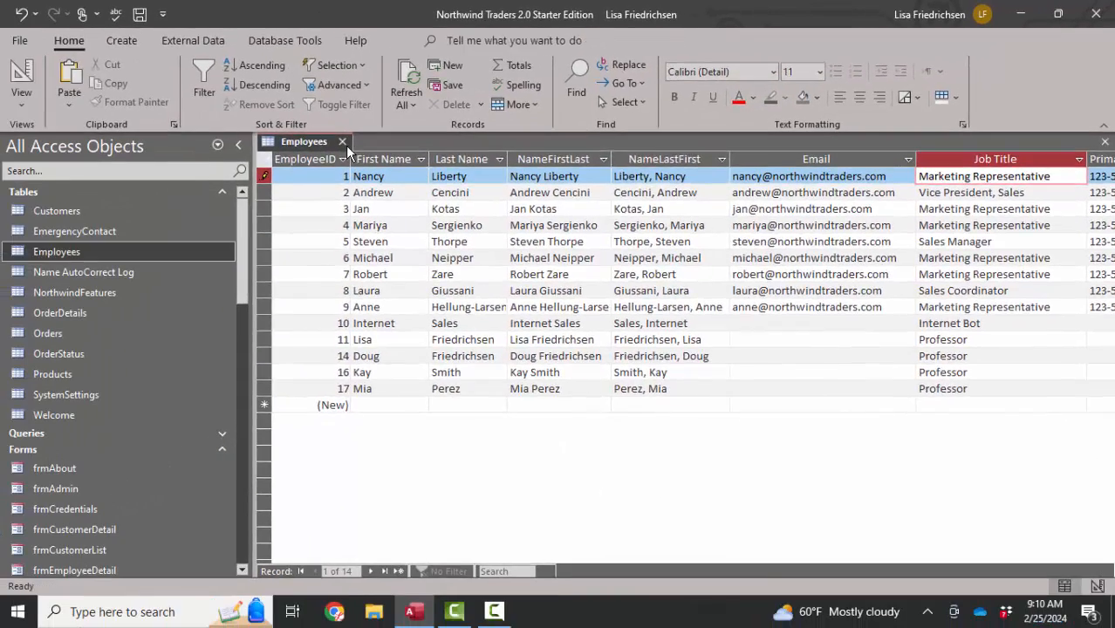
pyautogui.click(345, 145)
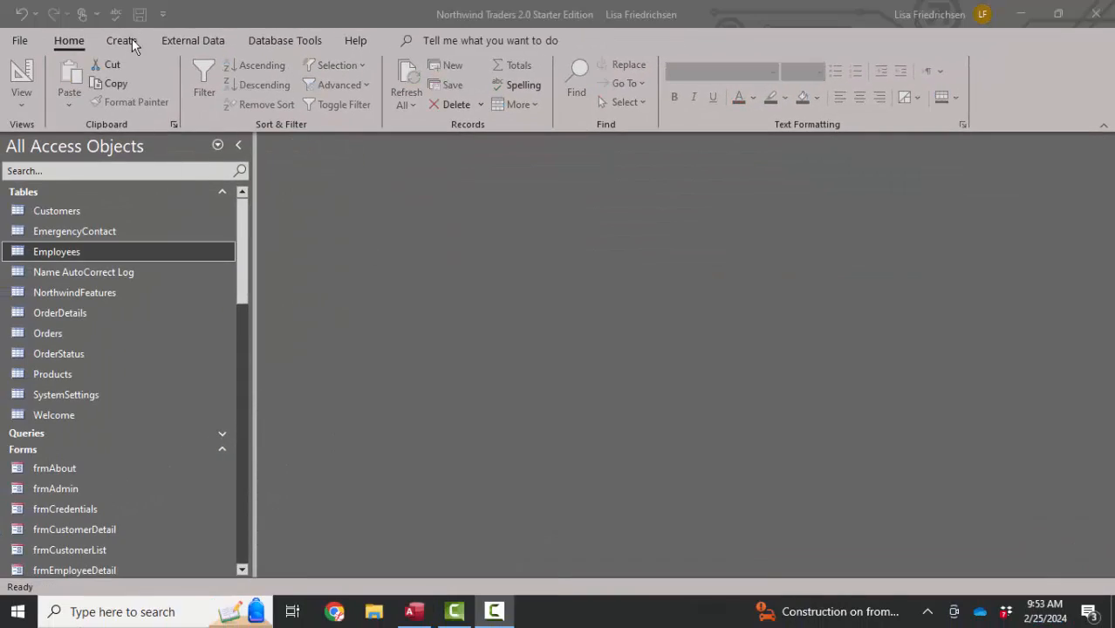
# - Design a new query on the Employees table with the JobTitle field and view its datasheet
pyautogui.click(128, 41)
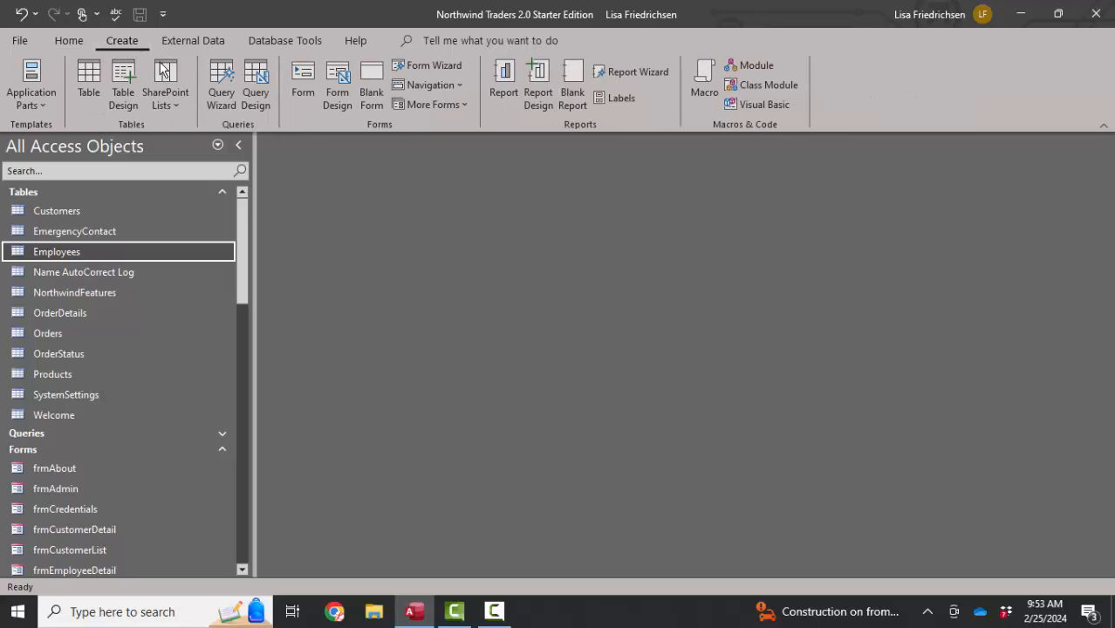
pyautogui.click(258, 106)
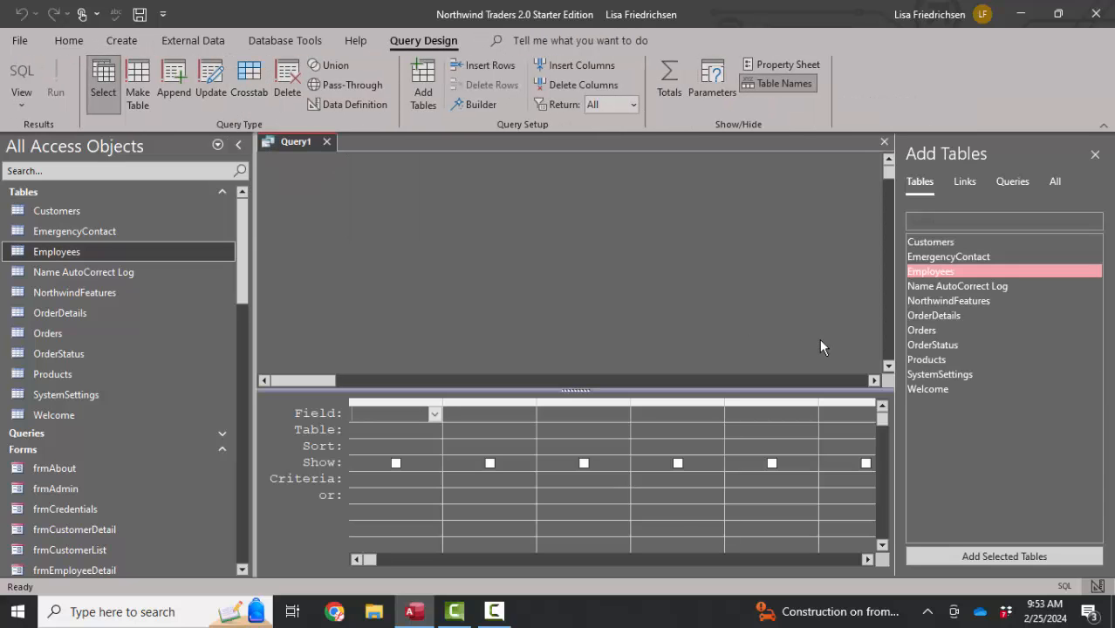
pyautogui.moveTo(930, 272); pyautogui.dragTo(432, 184)
pyautogui.click(1095, 154)
pyautogui.moveTo(486, 288); pyautogui.dragTo(562, 341)
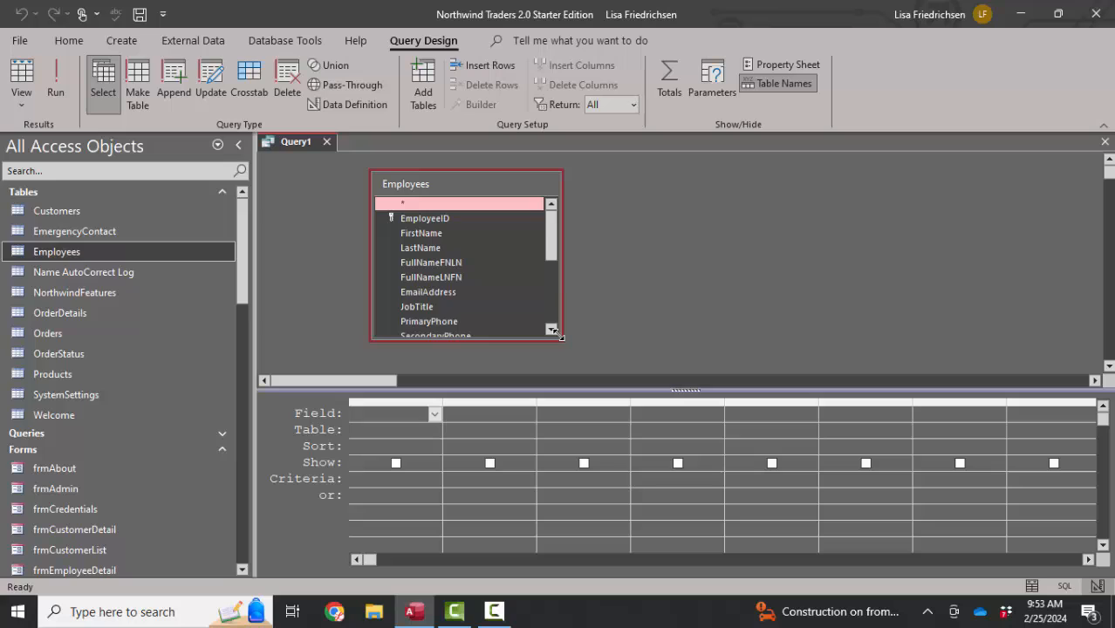
pyautogui.doubleClick(427, 307)
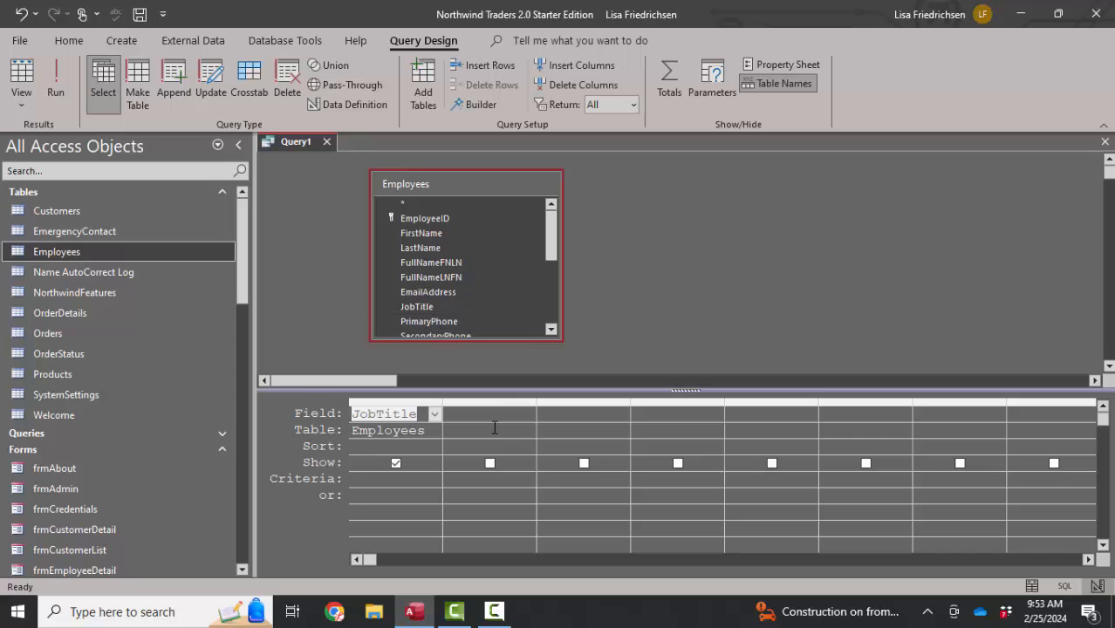
pyautogui.click(22, 83)
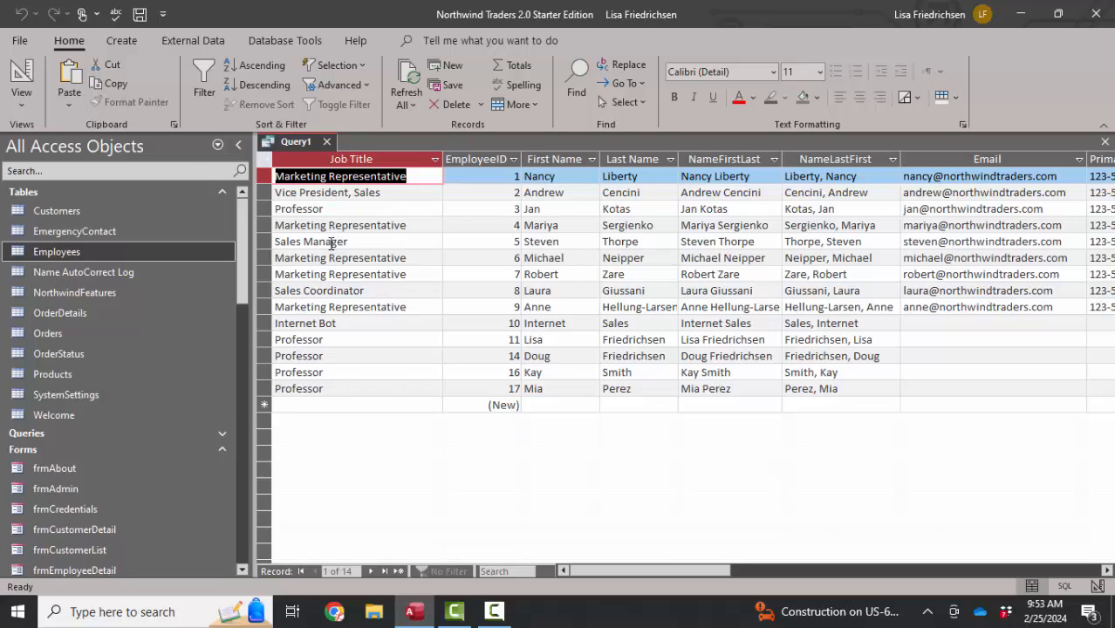
# - Remove the ", *" from the query's SQL SELECT clause so only Employees.JobTitle is selected, and view the datasheet
pyautogui.click(21, 103)
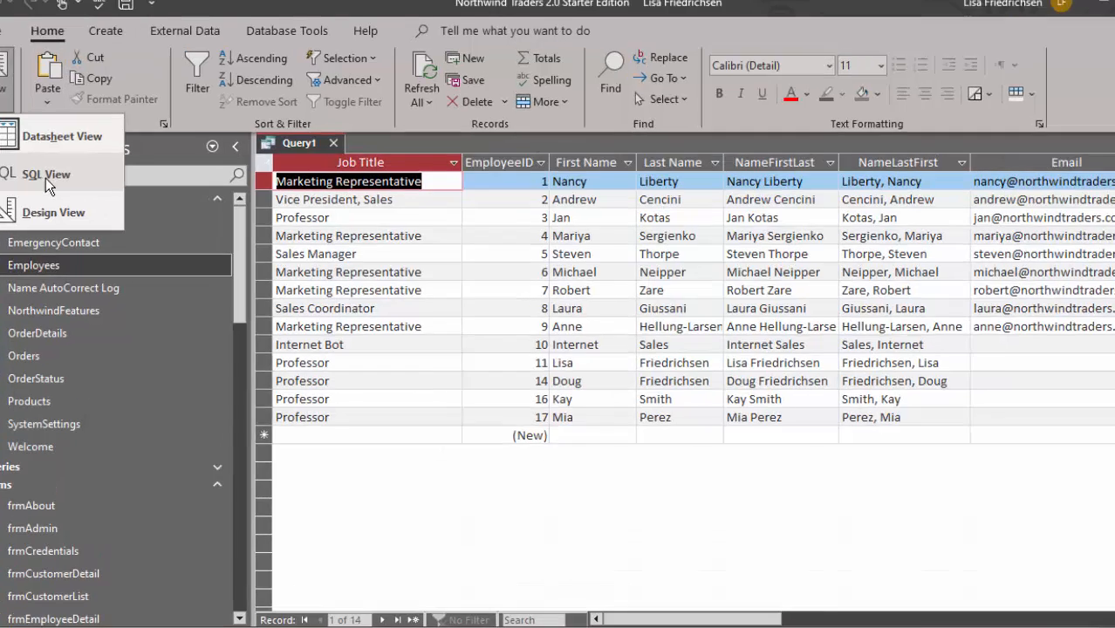
pyautogui.click(46, 178)
pyautogui.click(595, 226)
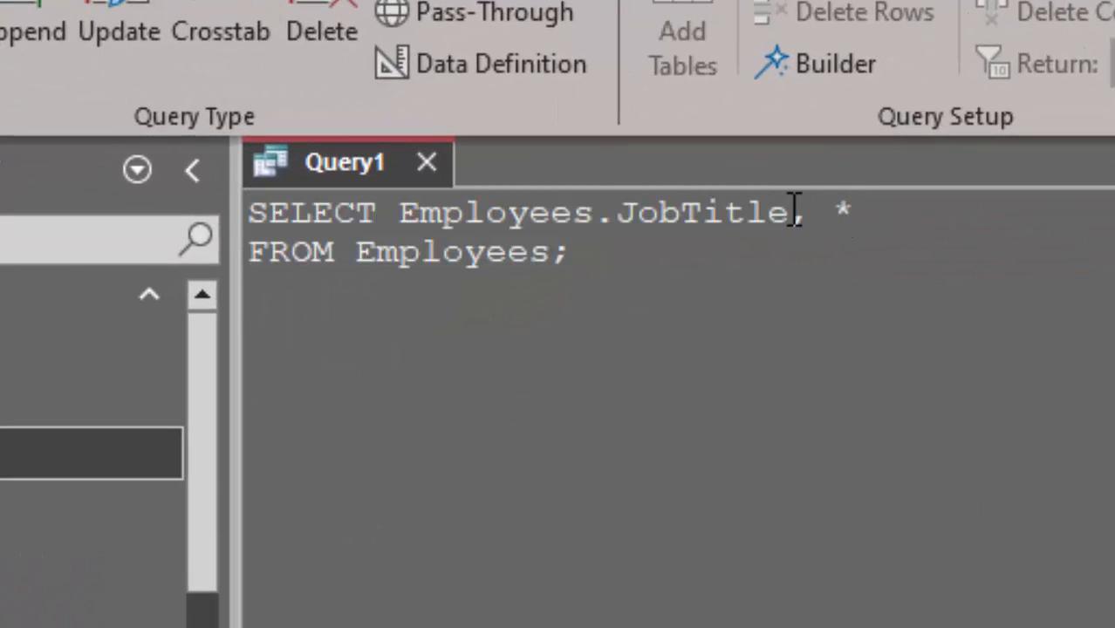
pyautogui.moveTo(796, 212); pyautogui.dragTo(991, 224)
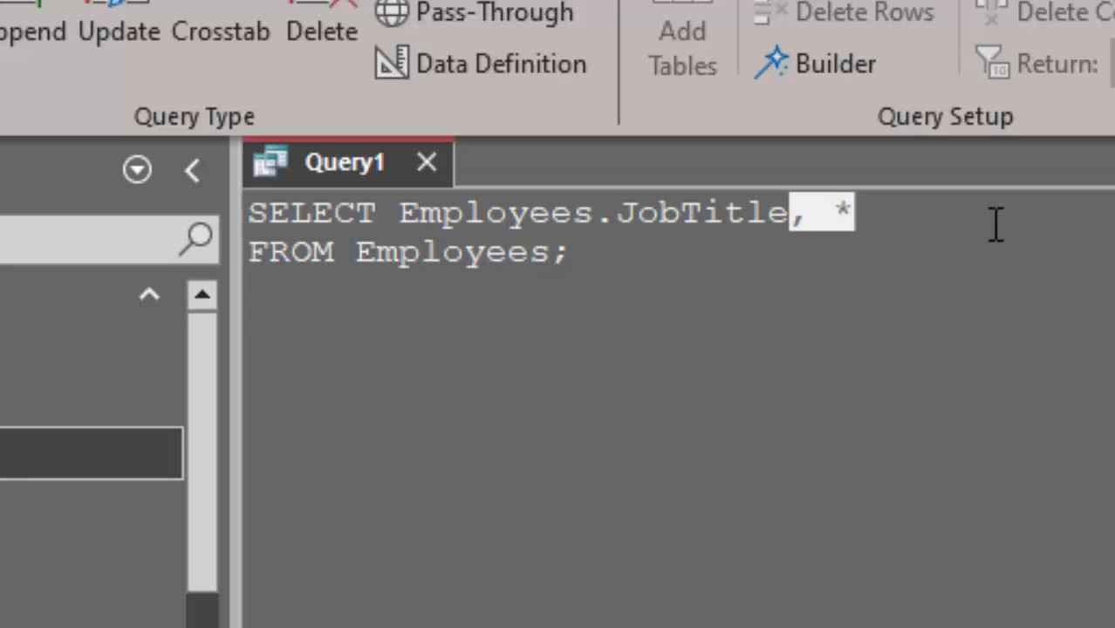
pyautogui.press('Delete')
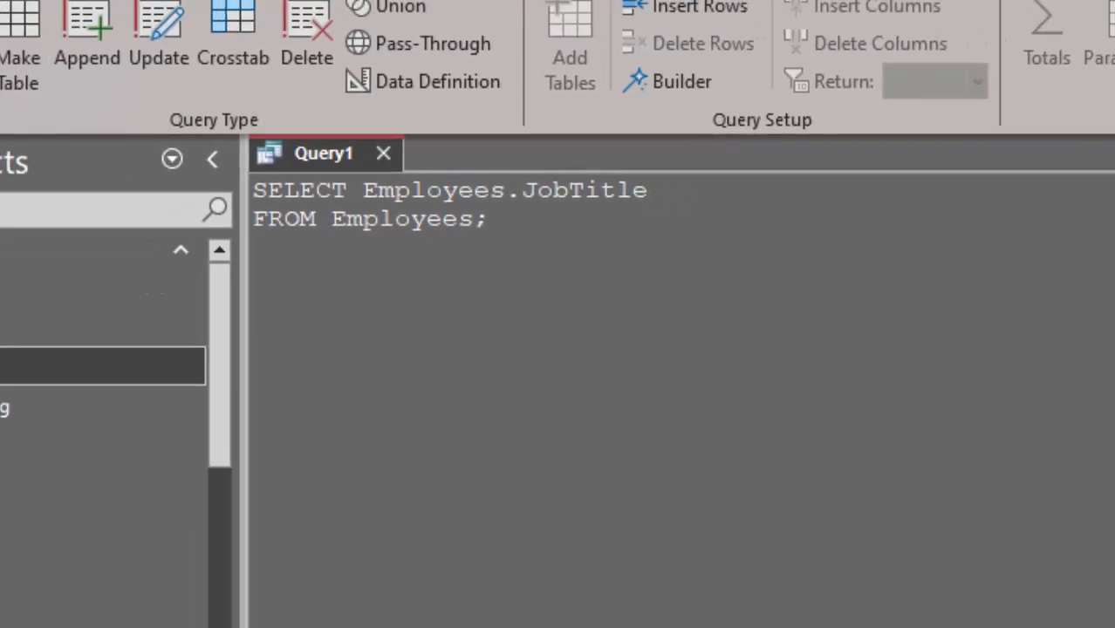
pyautogui.click(32, 74)
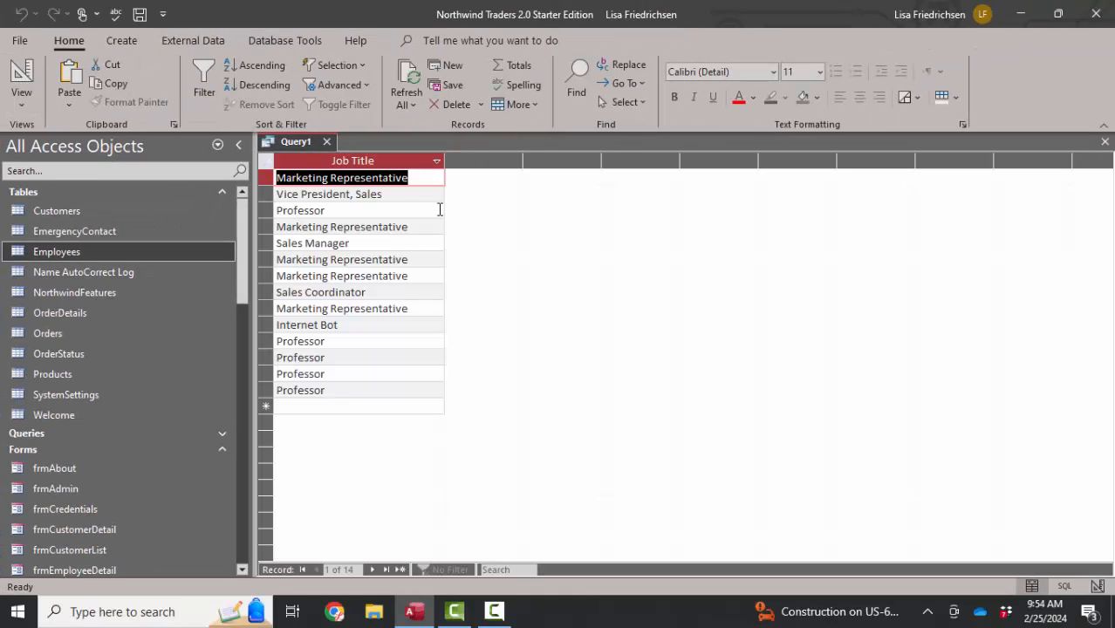
# - Add the Total row to the query design to group by JobTitle, and view the distinct titles
pyautogui.click(21, 75)
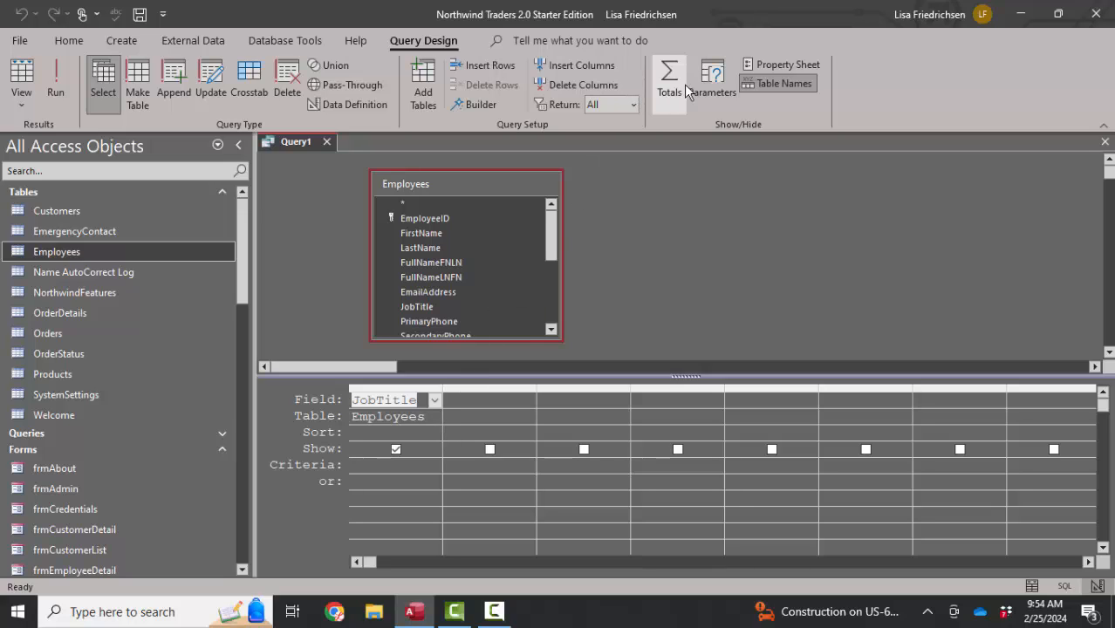
pyautogui.click(674, 85)
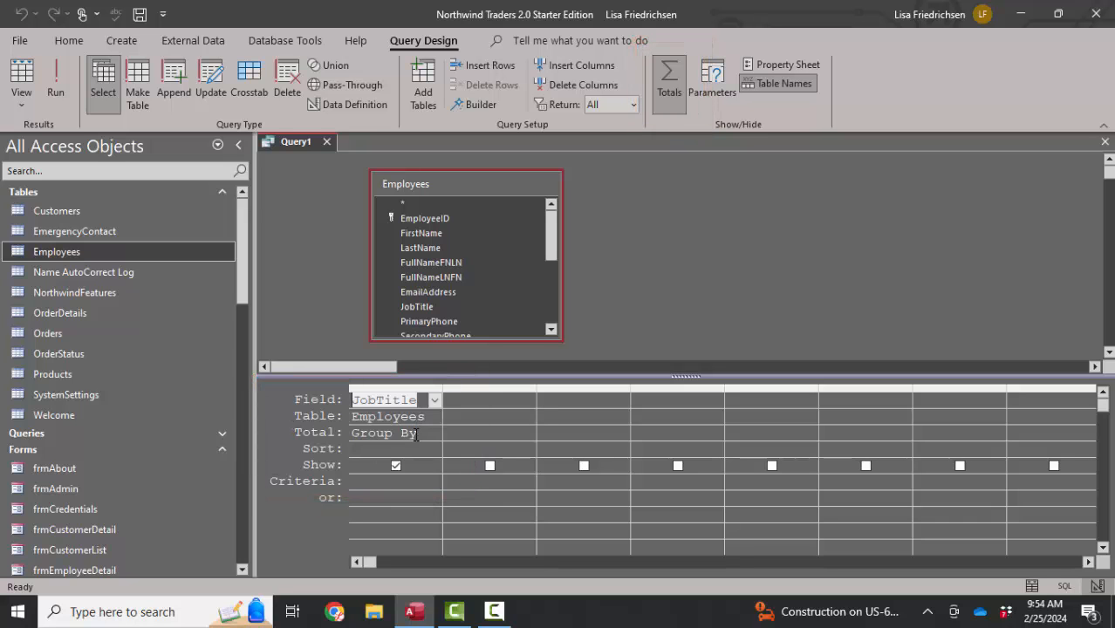
pyautogui.click(15, 79)
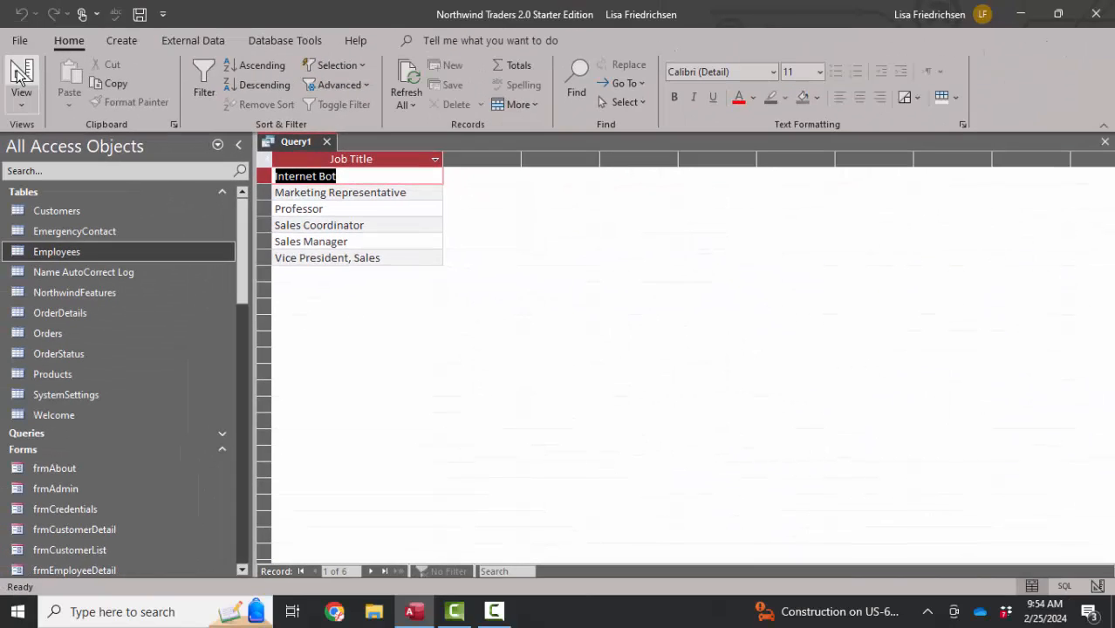
# - Run the query as a make-table query that creates JobTitles in the current database, and close it without saving
pyautogui.click(19, 73)
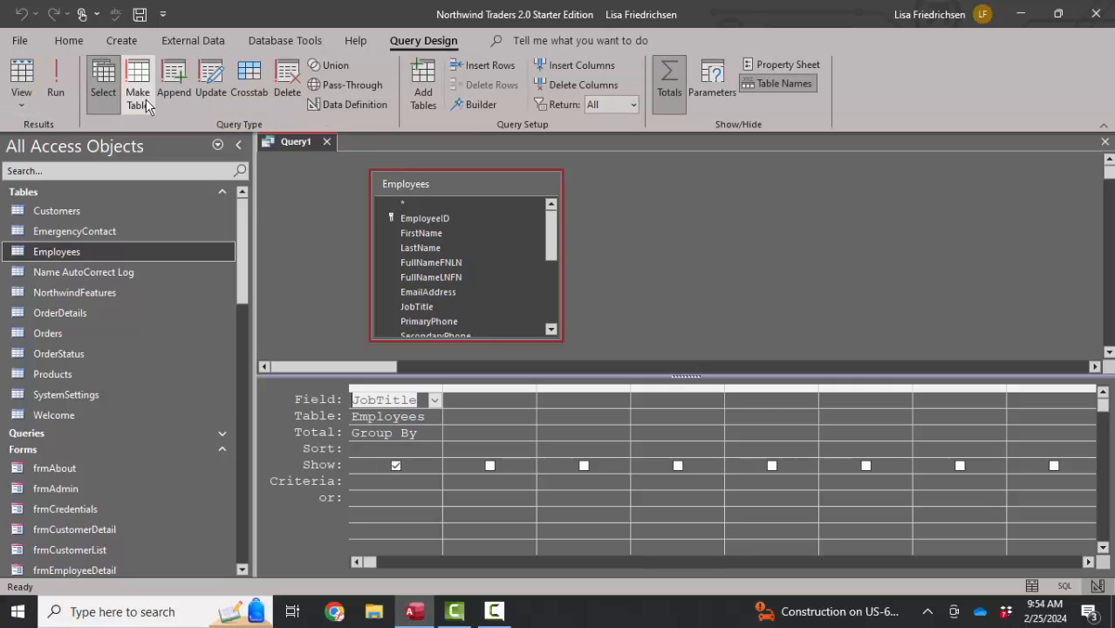
pyautogui.click(139, 83)
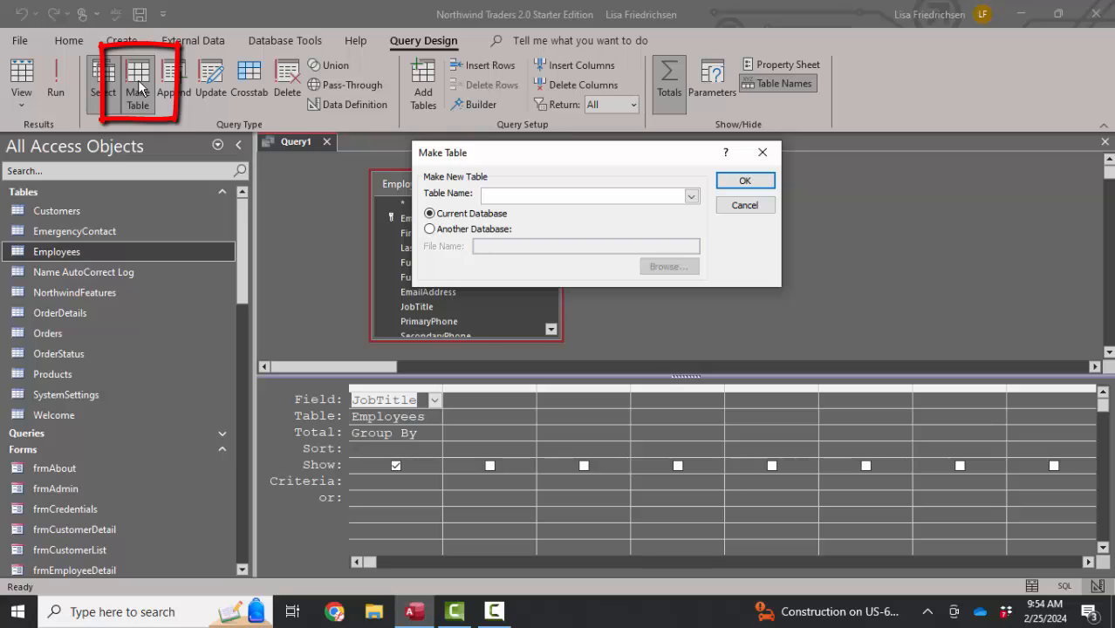
pyautogui.write('JobTitles')
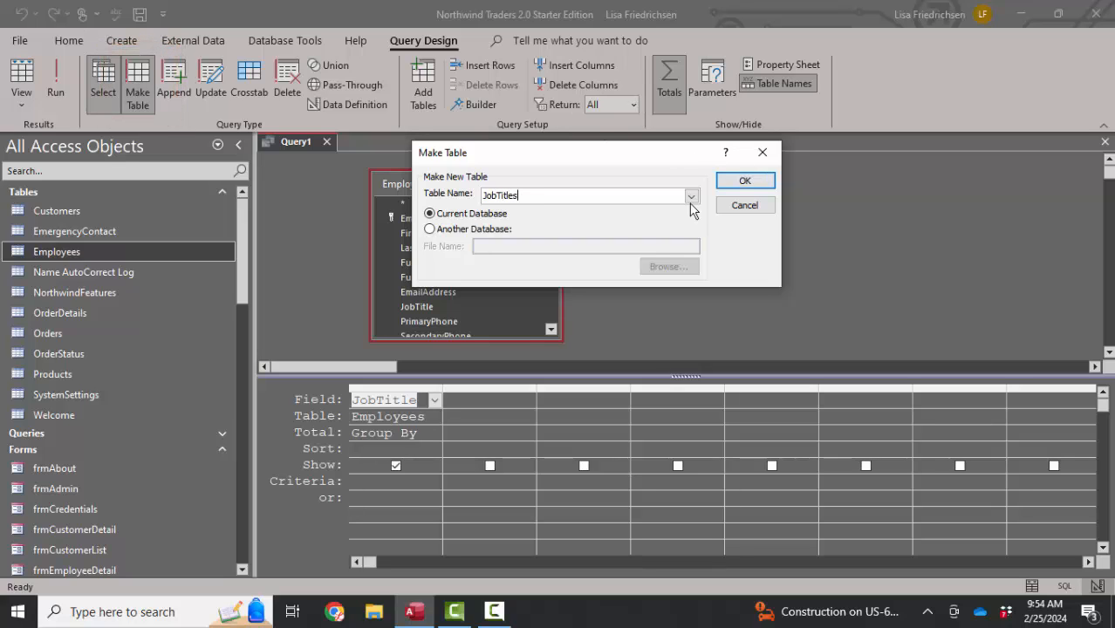
pyautogui.click(744, 181)
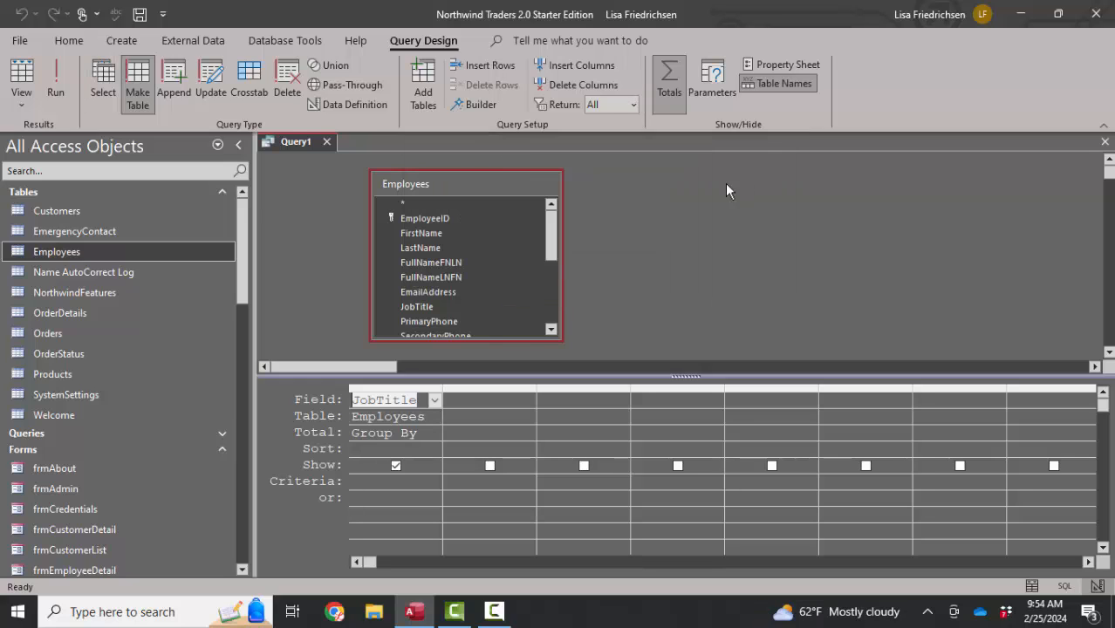
pyautogui.click(51, 70)
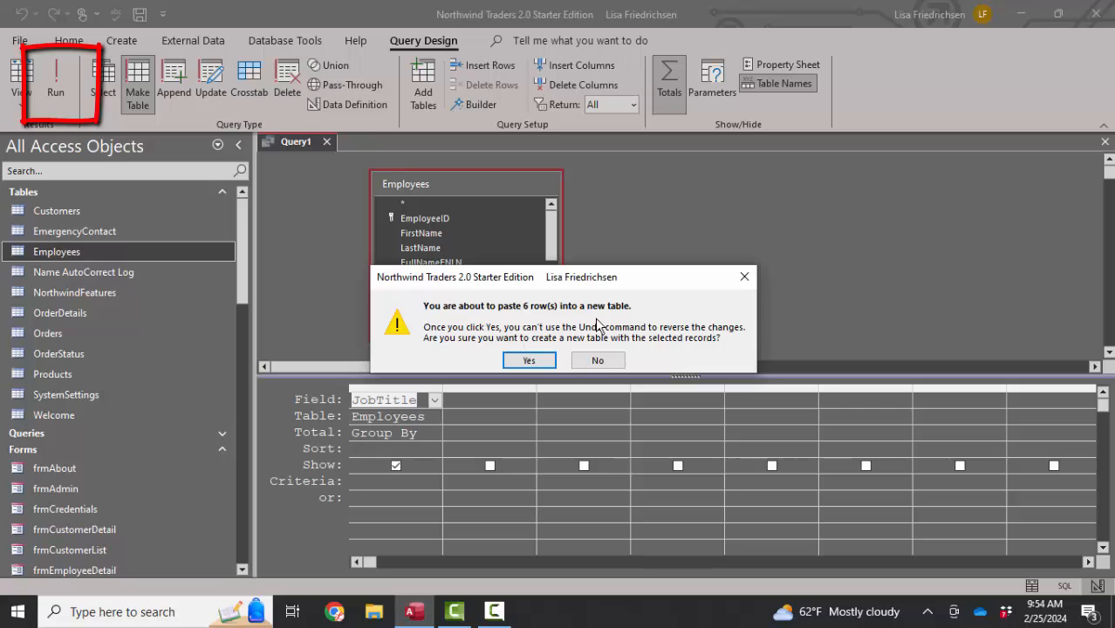
pyautogui.click(531, 361)
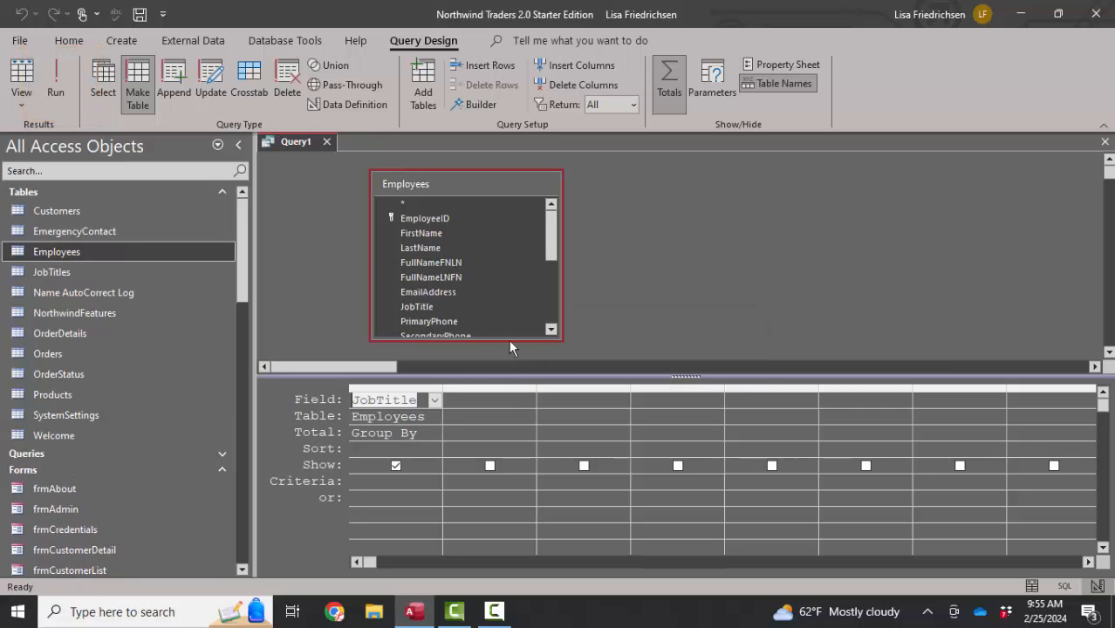
pyautogui.click(327, 142)
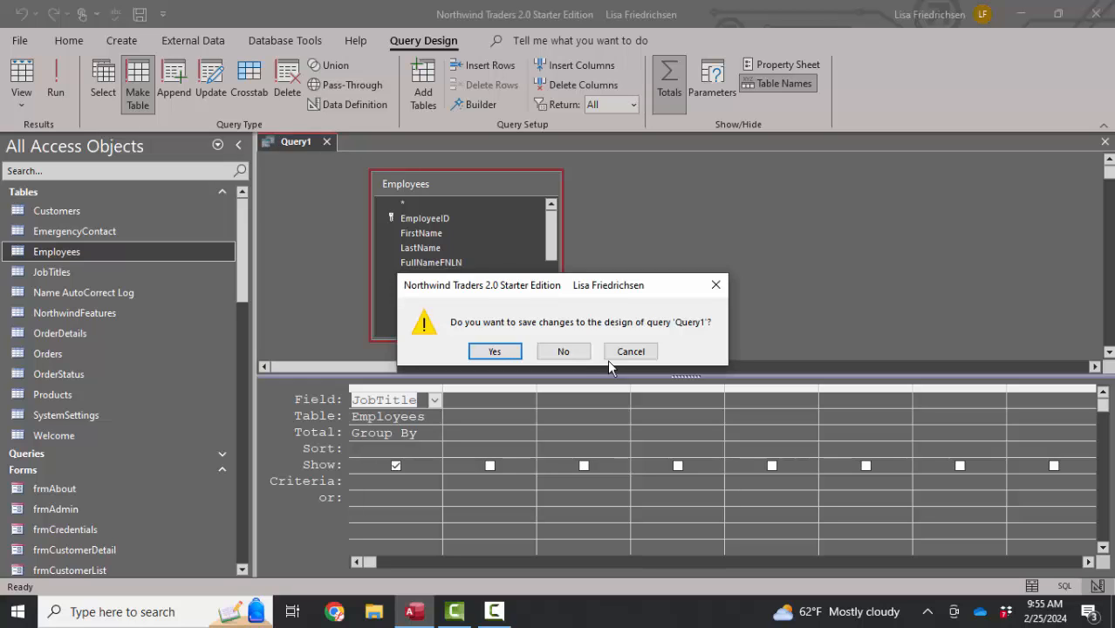
pyautogui.click(573, 351)
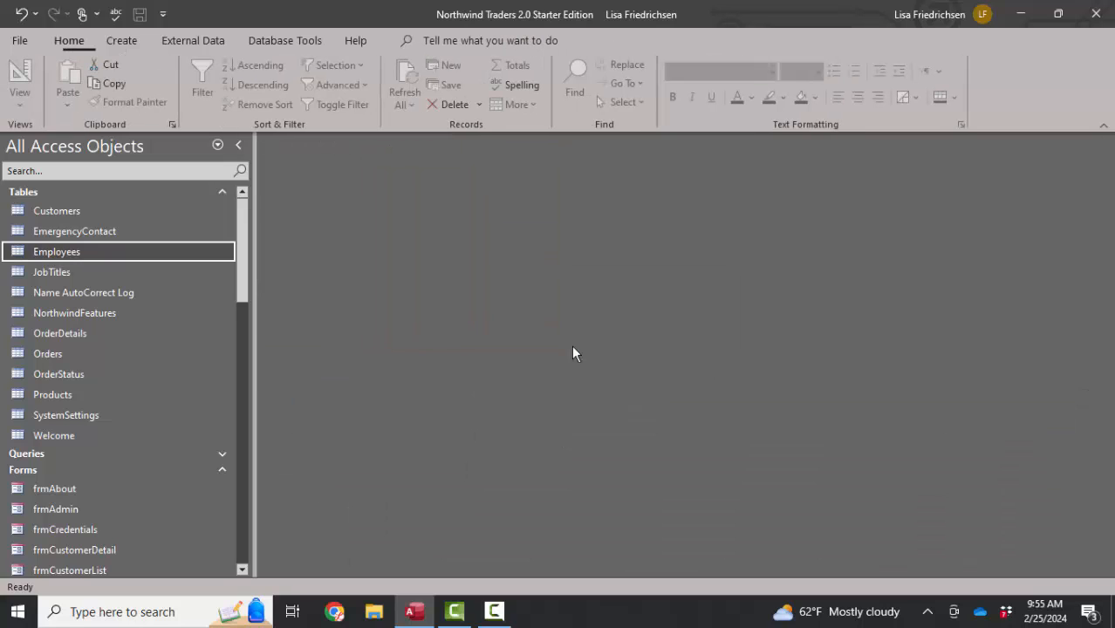
# - Open the new JobTitles table and widen the JobTitle column to show the full titles
pyautogui.doubleClick(53, 273)
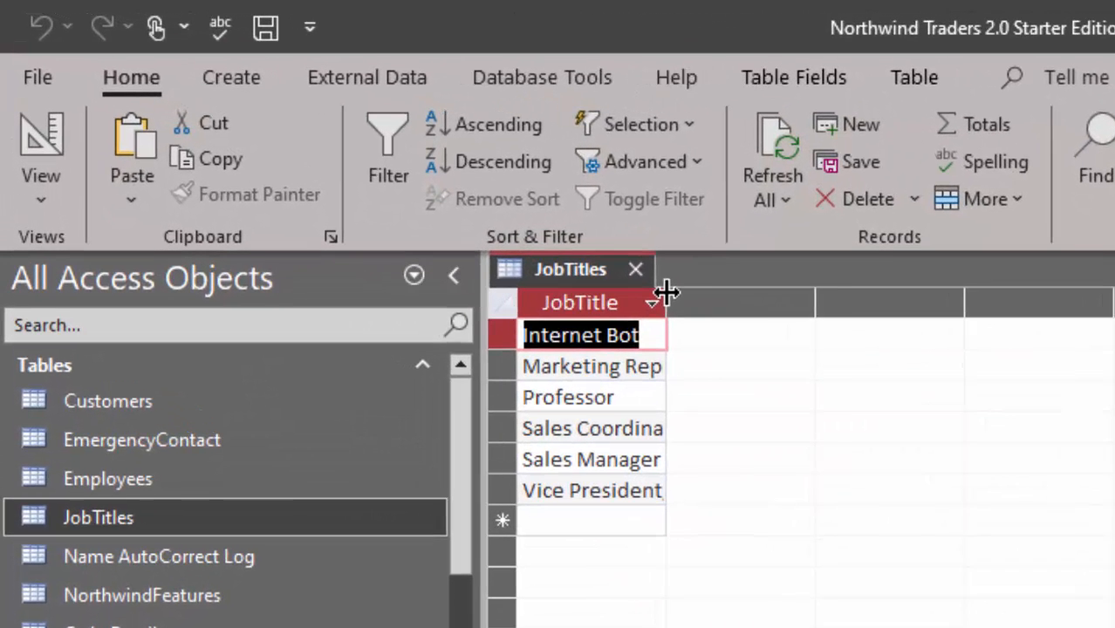
pyautogui.moveTo(515, 231); pyautogui.dragTo(661, 236)
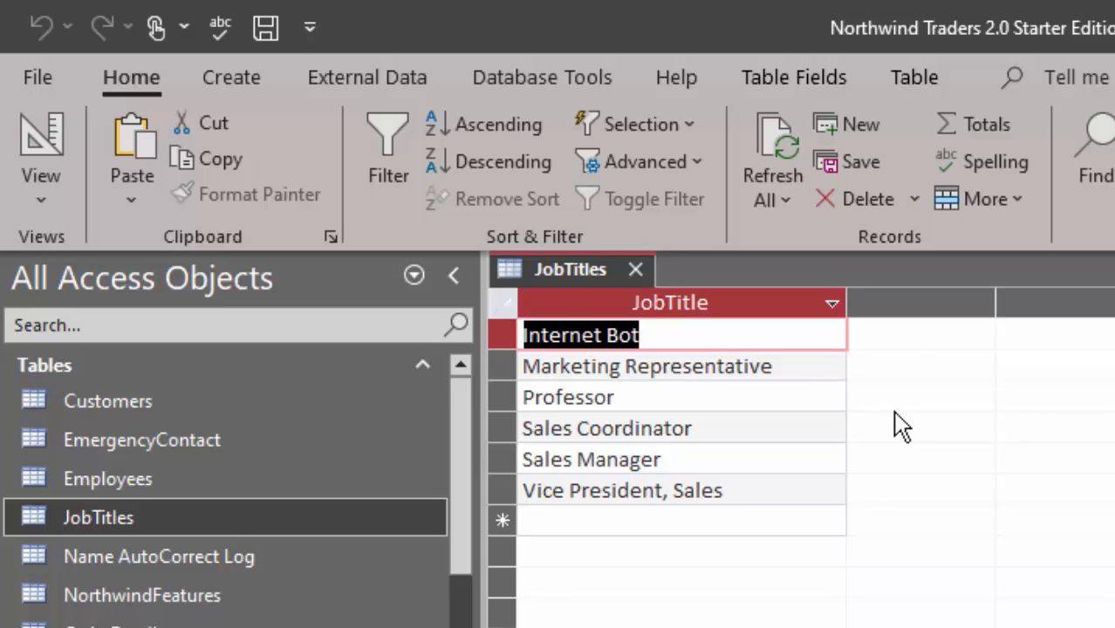
pyautogui.click(801, 367)
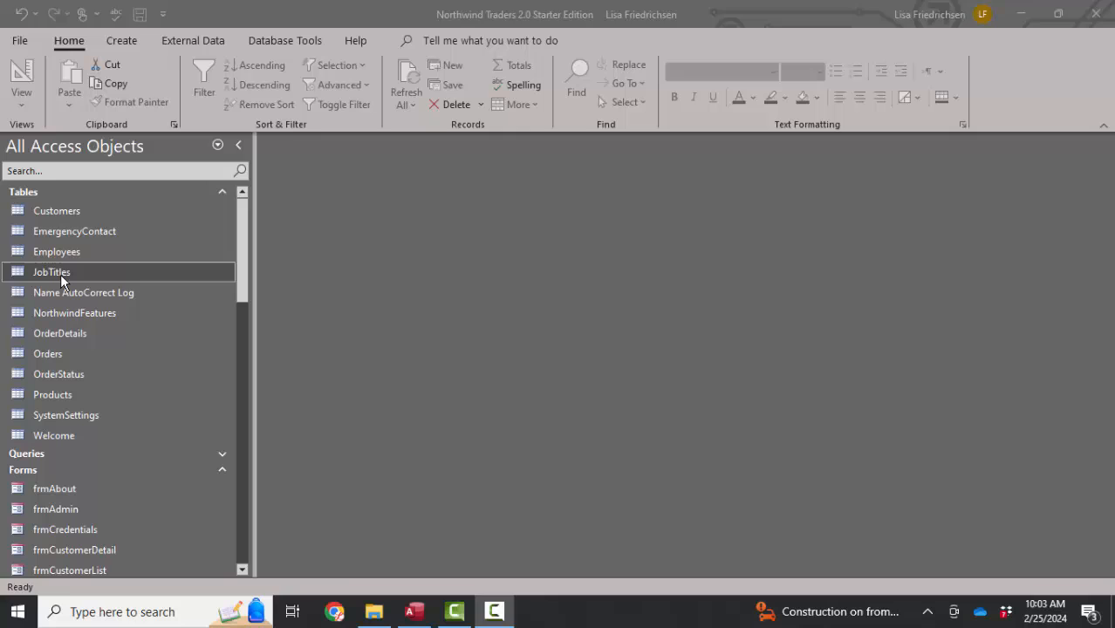
# - Open the JobTitles and Employees tables to compare their job title data, and close Employees
pyautogui.doubleClick(60, 274)
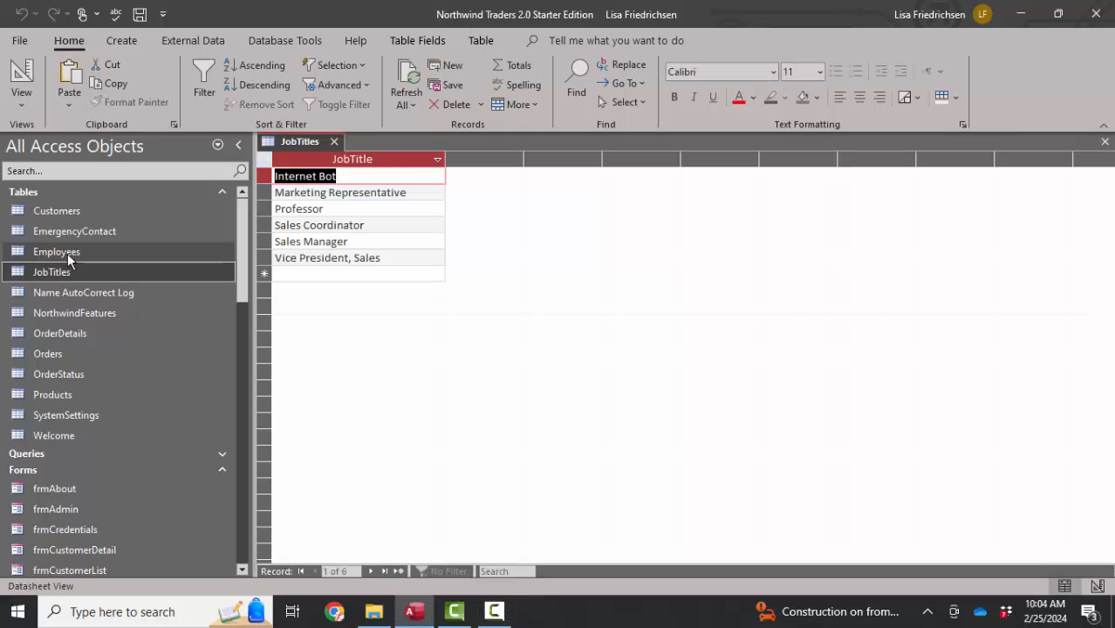
pyautogui.doubleClick(57, 252)
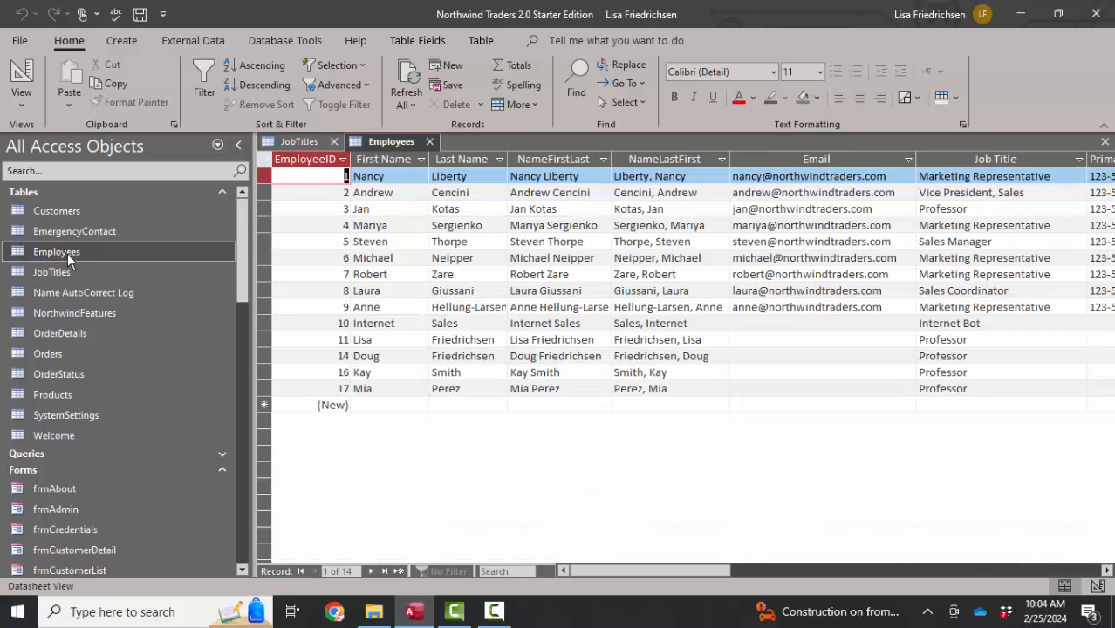
pyautogui.click(429, 142)
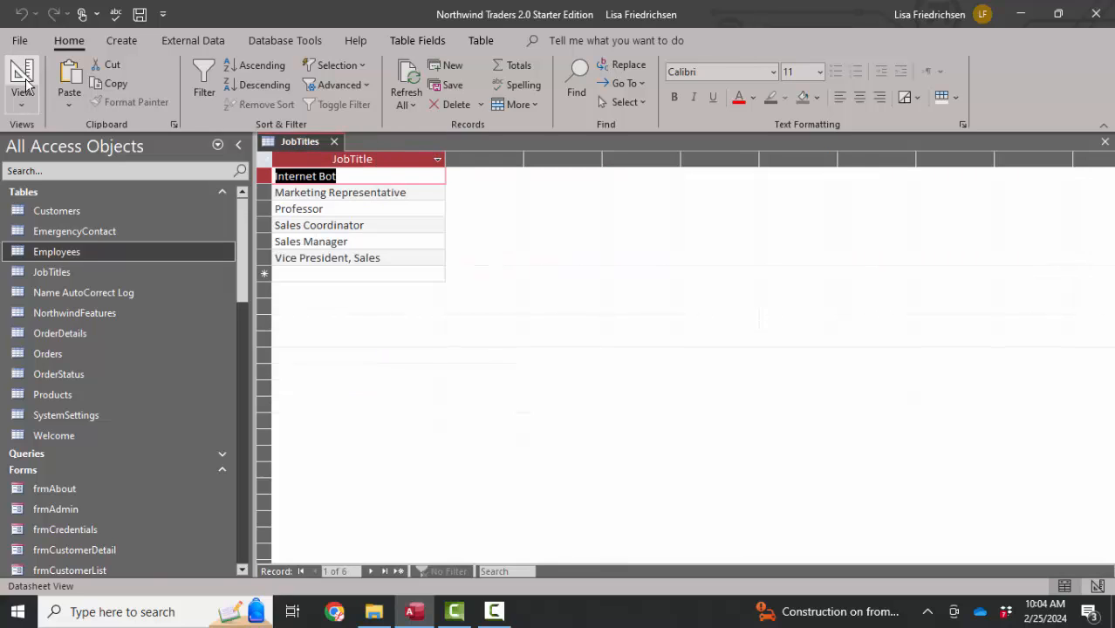
# - Make JobTitle the primary key of the JobTitles table, save the design, check the datasheet, and close the table
pyautogui.click(23, 80)
pyautogui.click(301, 179)
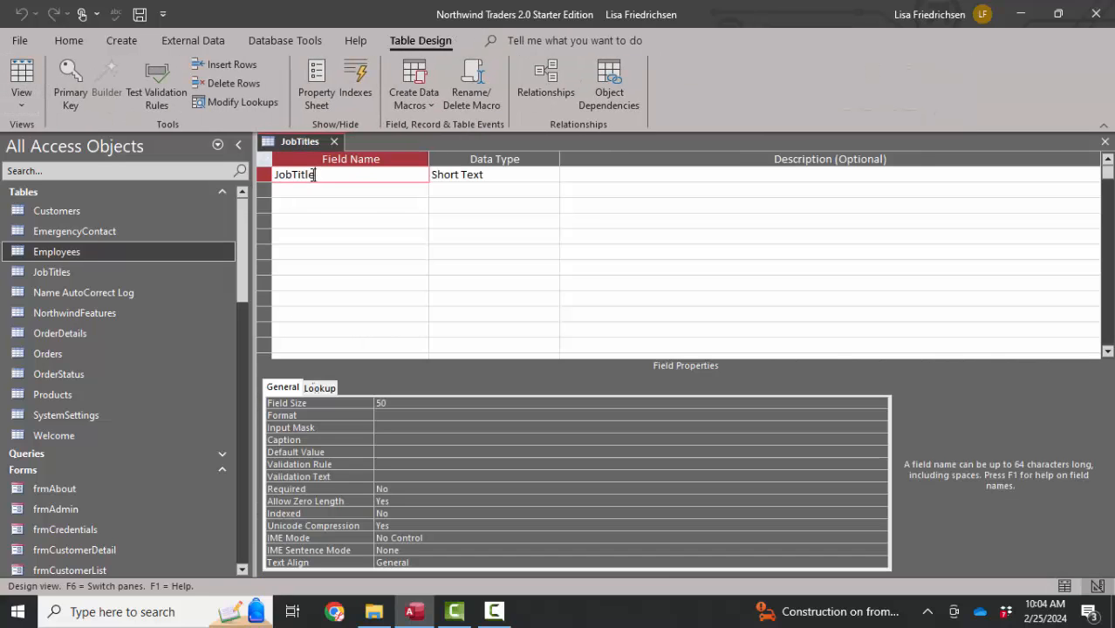
pyautogui.click(74, 98)
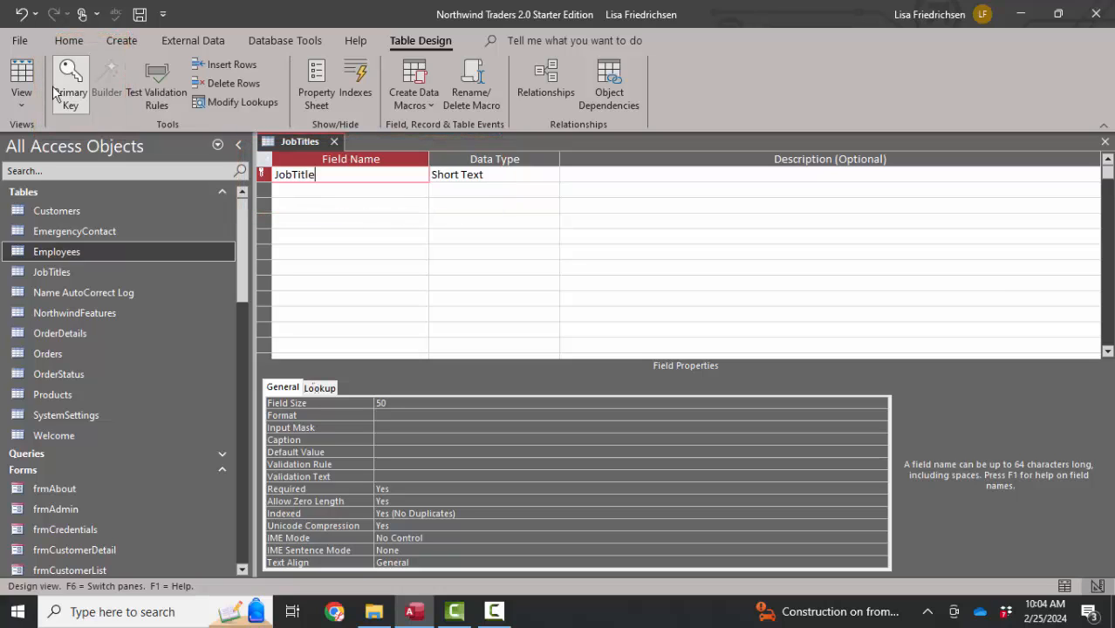
pyautogui.click(21, 83)
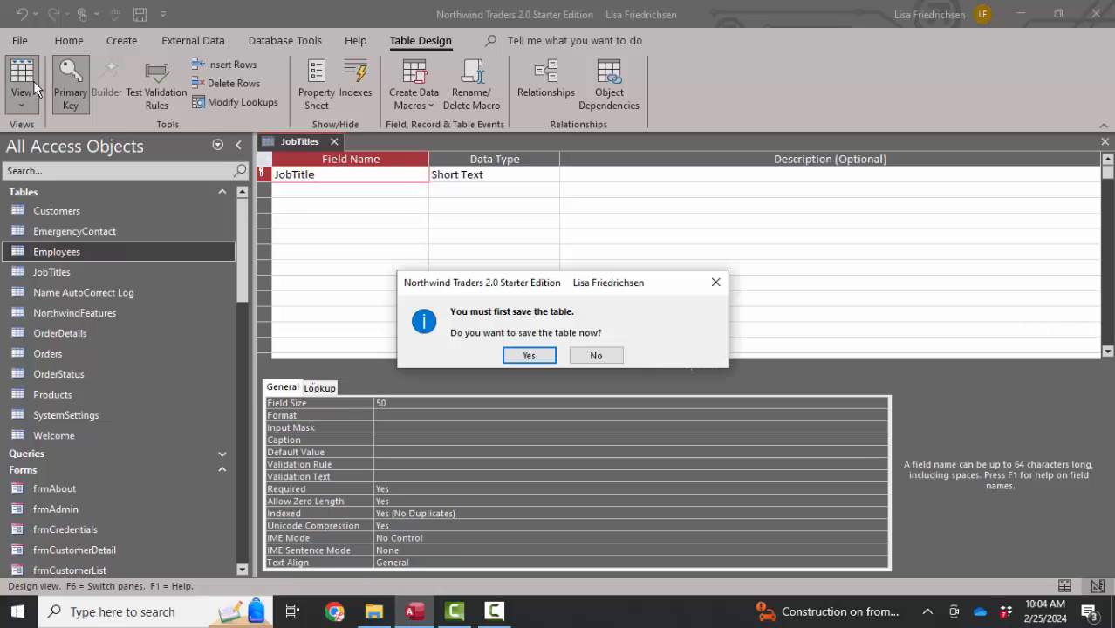
pyautogui.click(528, 356)
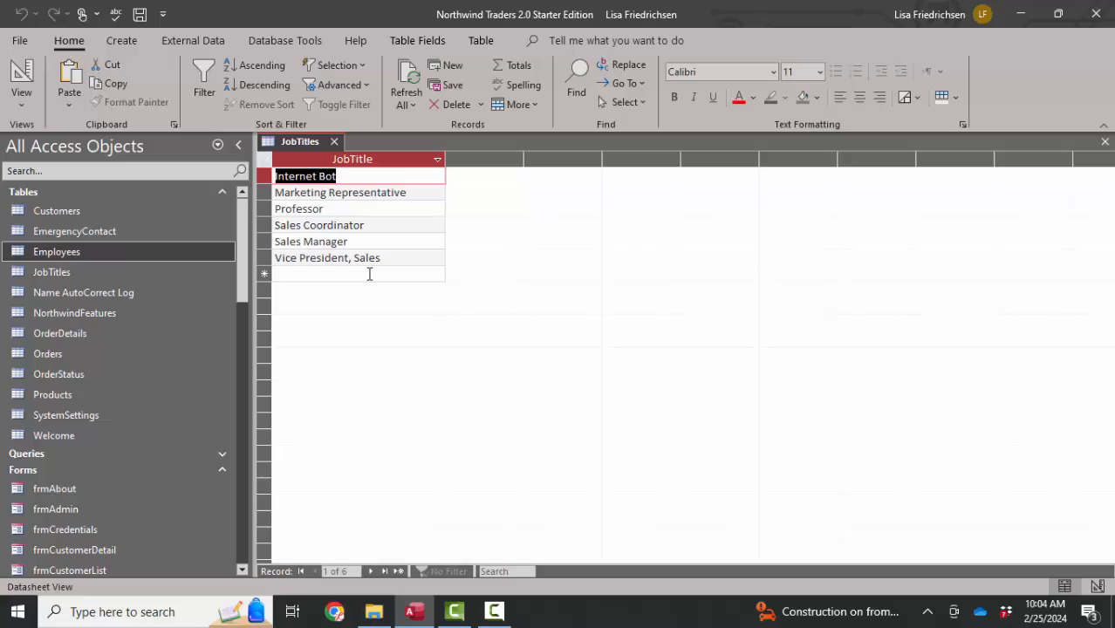
pyautogui.click(333, 141)
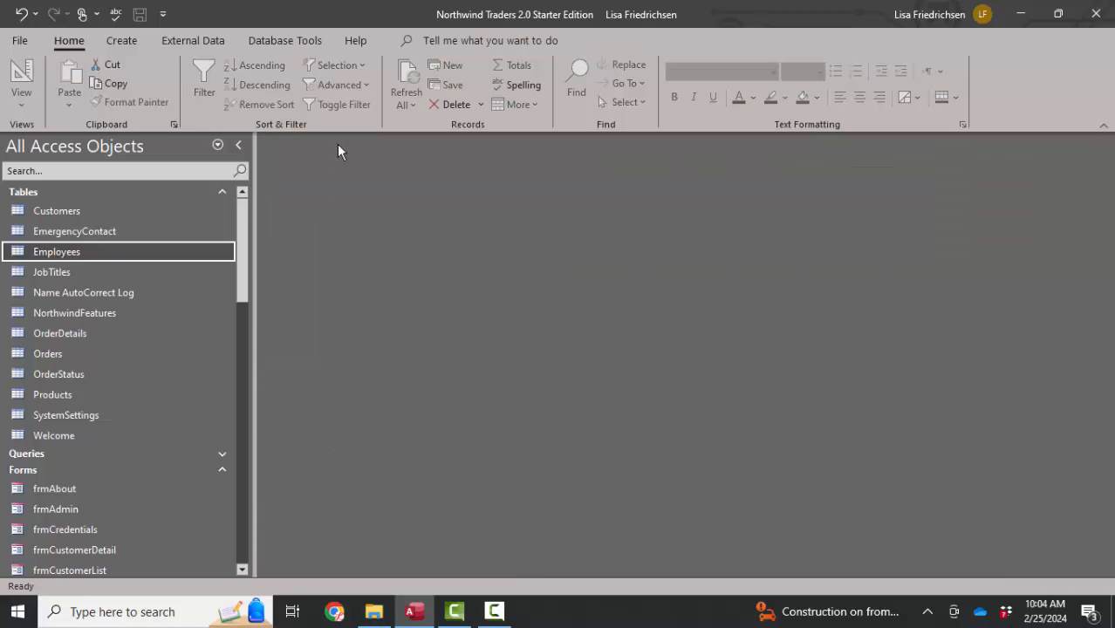
# - Examine the JobTitle fields of the JobTitles and Employees tables in the Relationships window, and close it
pyautogui.click(306, 44)
pyautogui.click(207, 76)
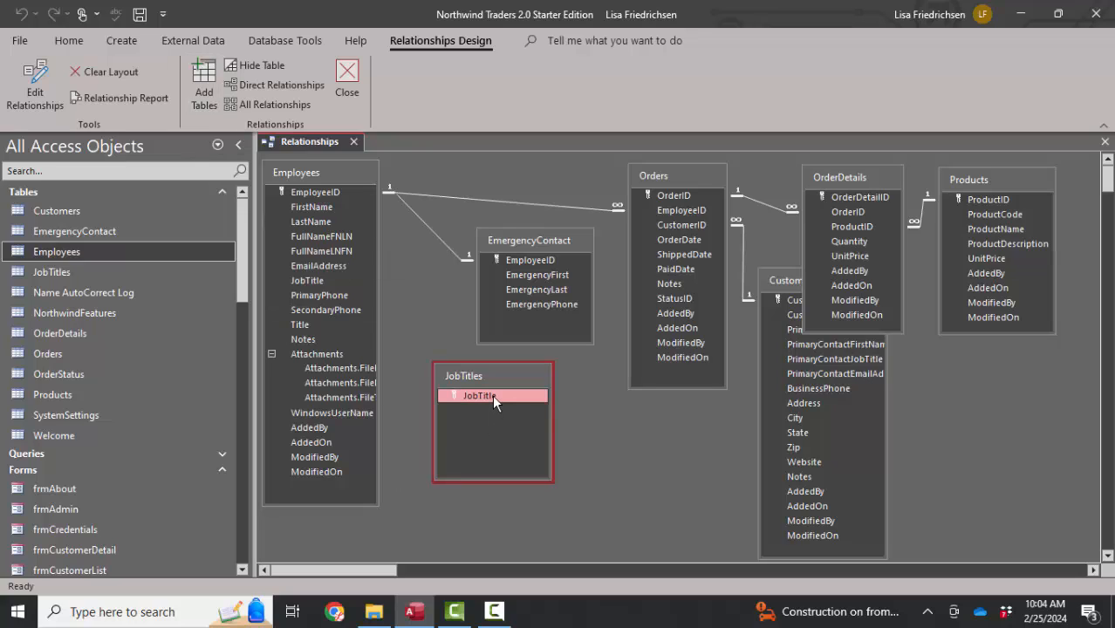
pyautogui.moveTo(492, 395); pyautogui.dragTo(321, 282)
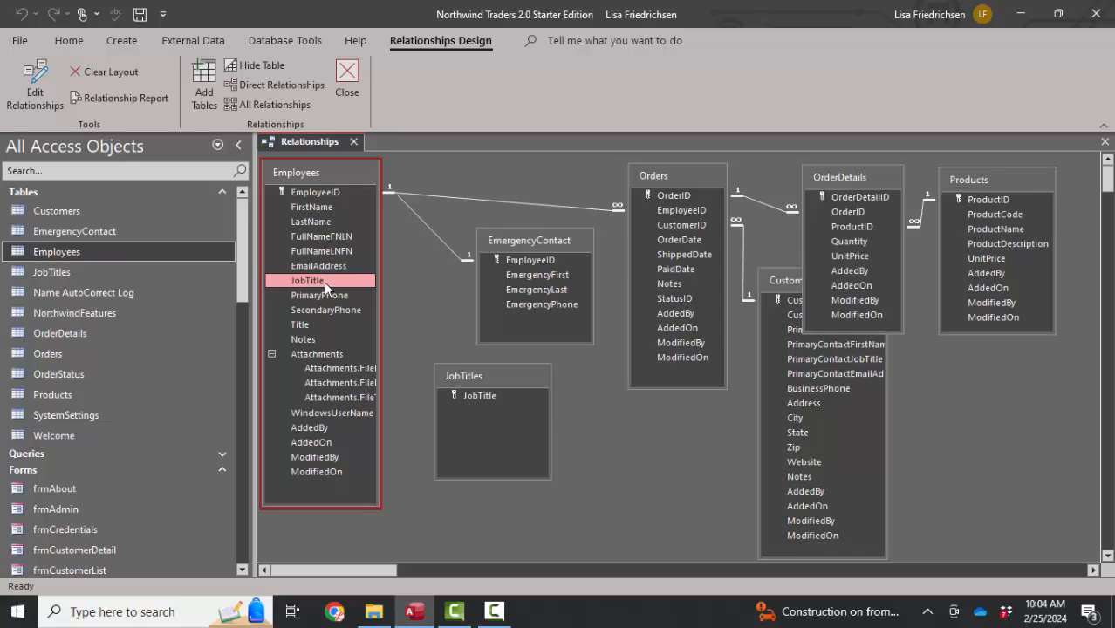
pyautogui.click(353, 142)
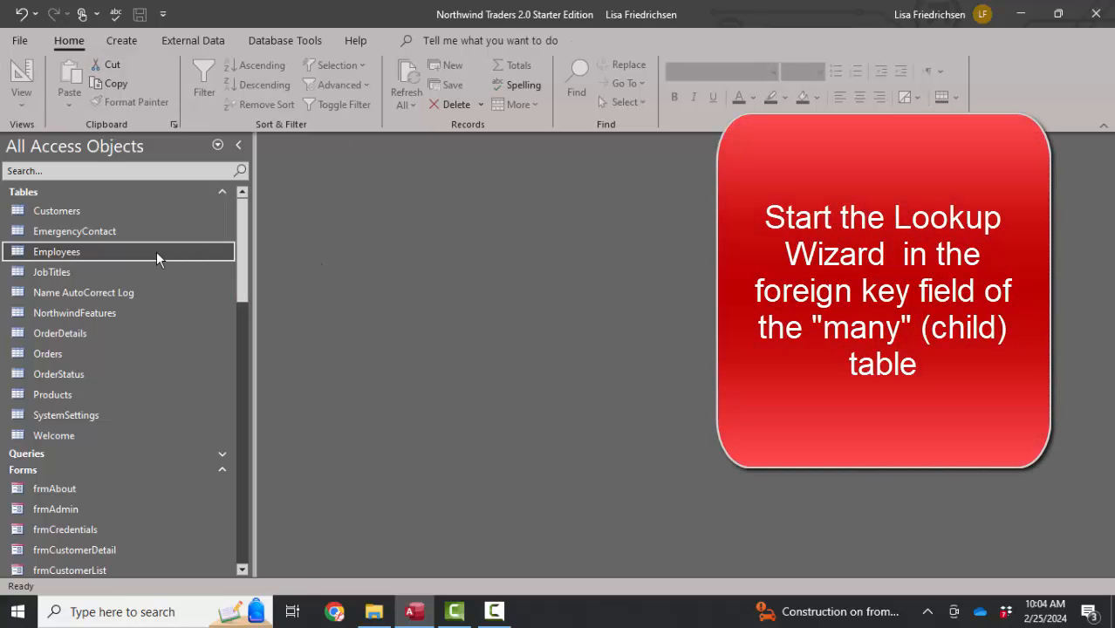
# - Open the Employees table in Design View and describe its JobTitle field as "Foreign key field to the JobTitles table"
pyautogui.rightClick(157, 251)
pyautogui.click(195, 273)
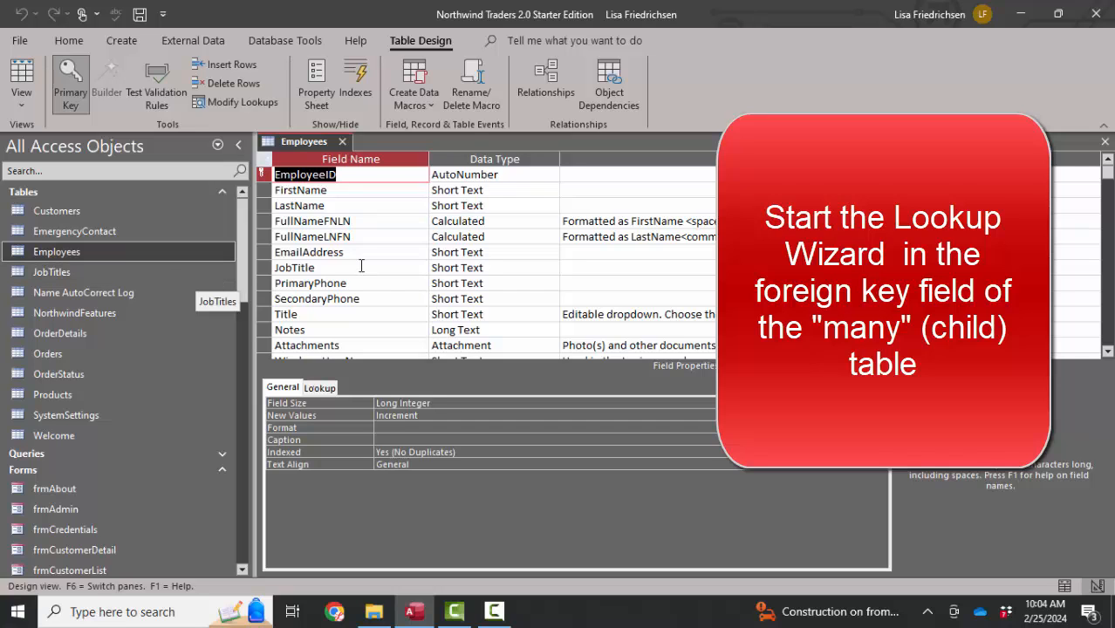
pyautogui.click(387, 267)
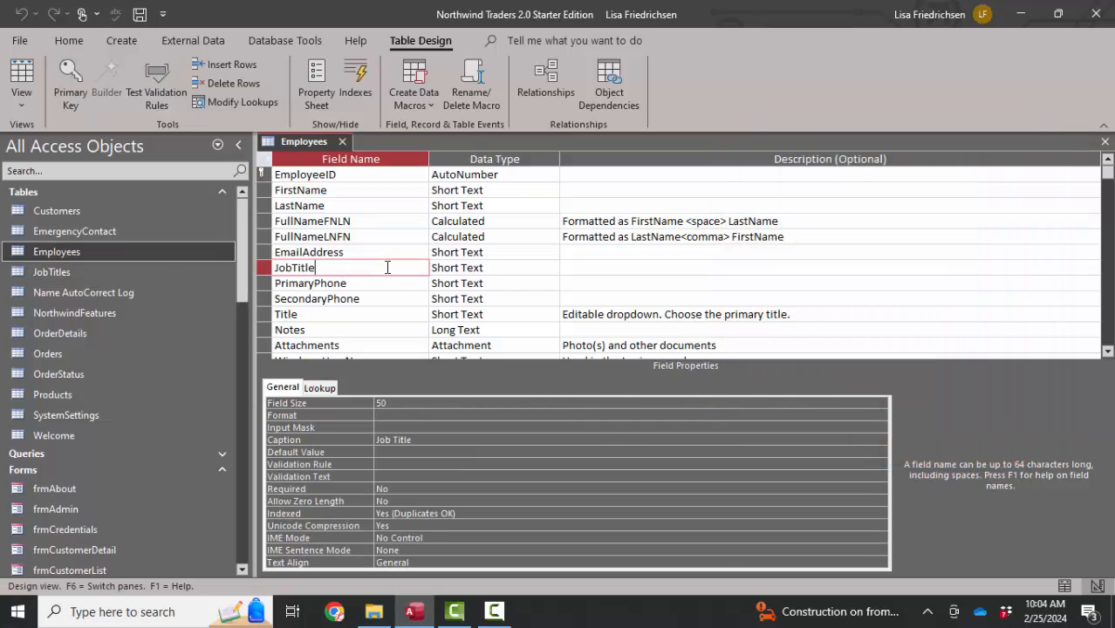
pyautogui.click(627, 272)
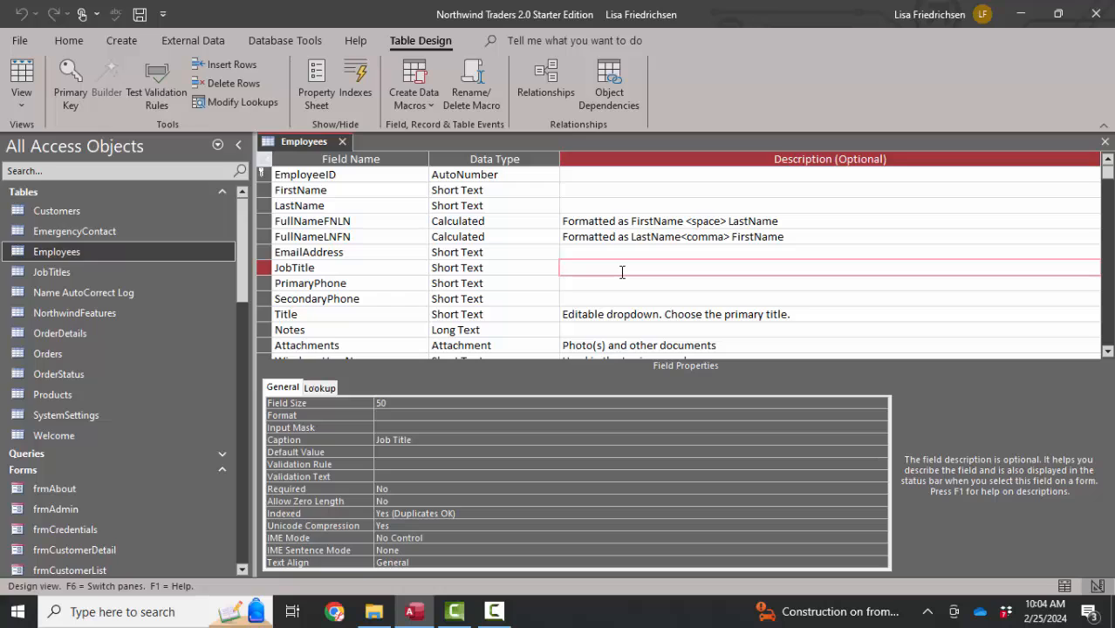
pyautogui.write('Foreign')
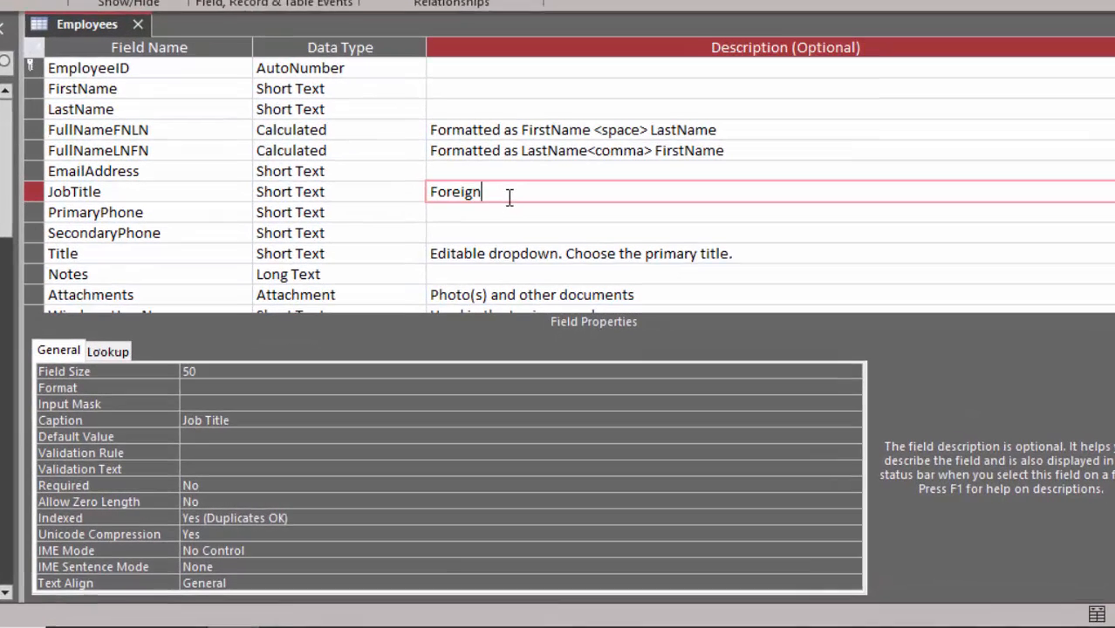
pyautogui.write(' key field to the')
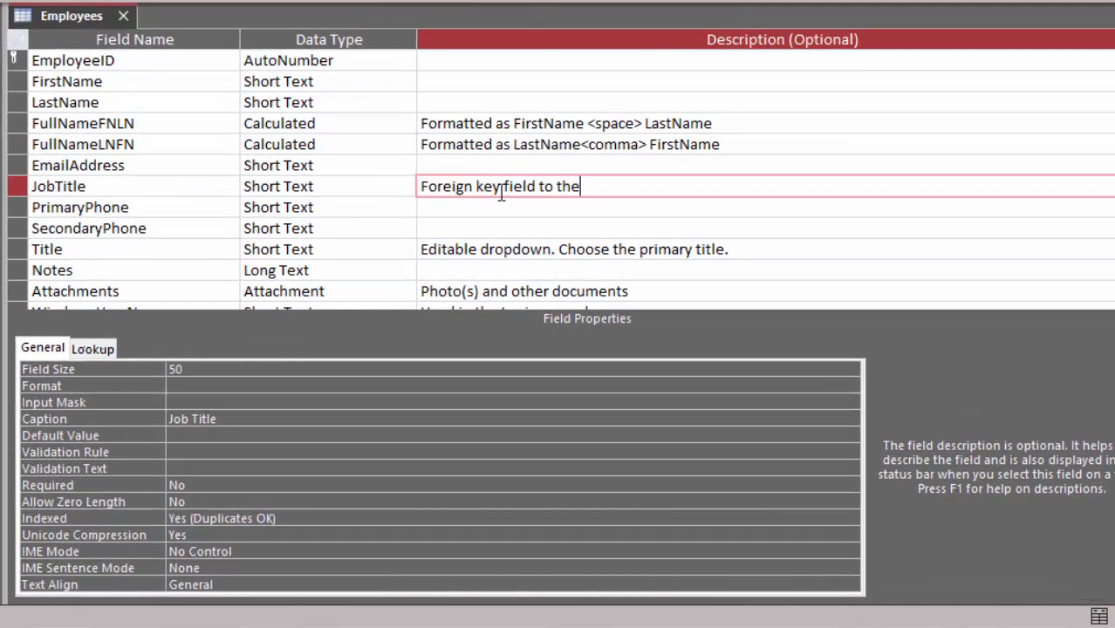
pyautogui.write(' JobTitles ')
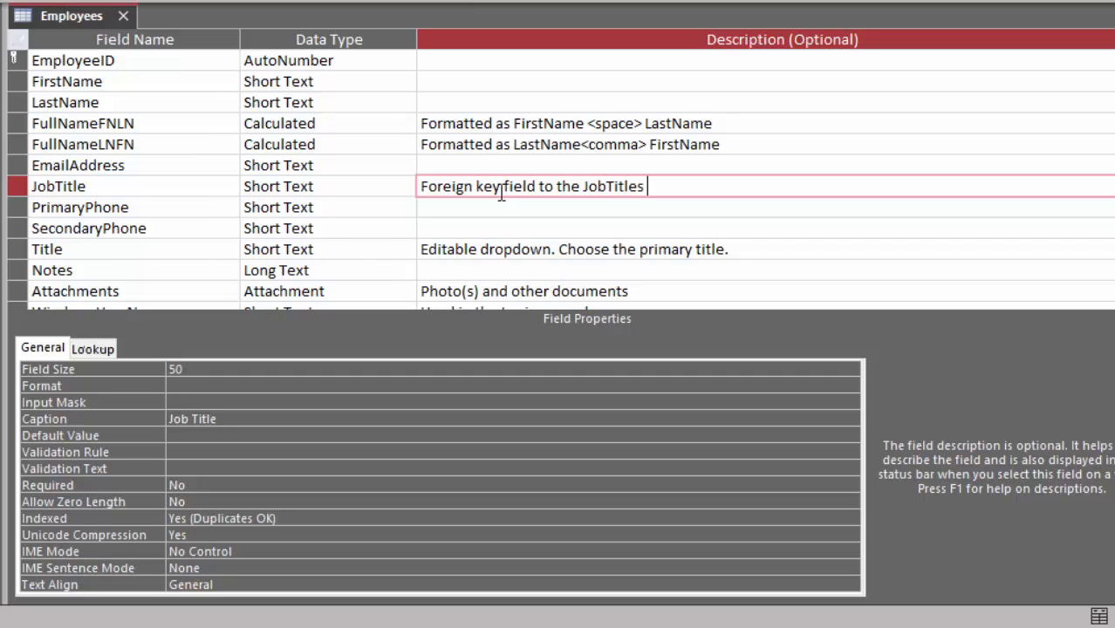
pyautogui.write('table')
pyautogui.click(582, 221)
# - Examine the available data types and the Lookup properties of the JobTitle field in Employees
pyautogui.click(112, 185)
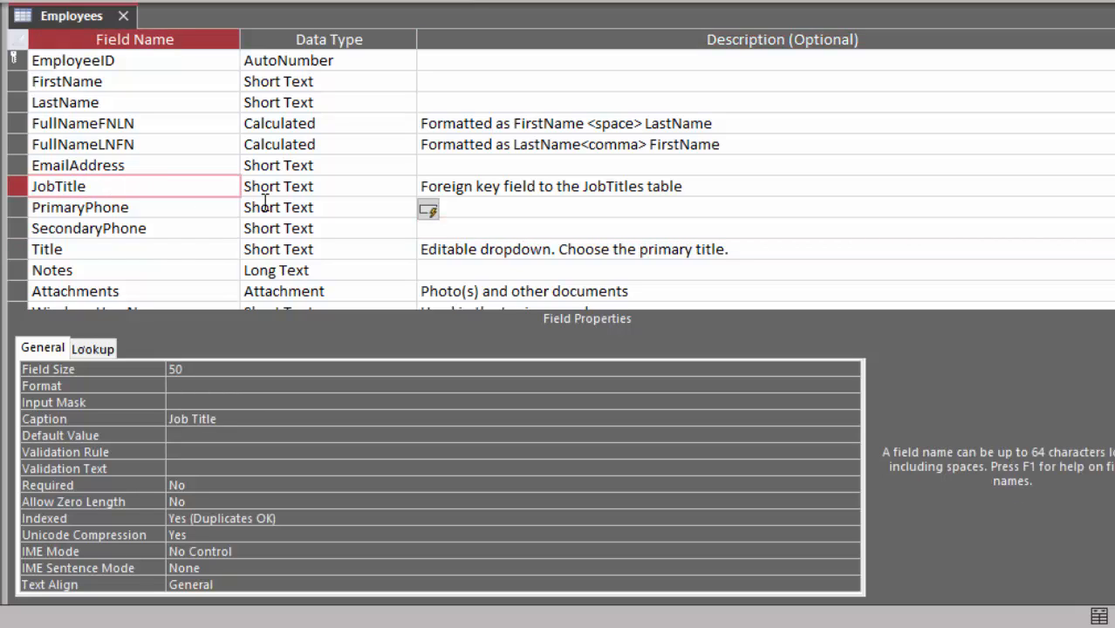
pyautogui.click(333, 186)
pyautogui.click(405, 187)
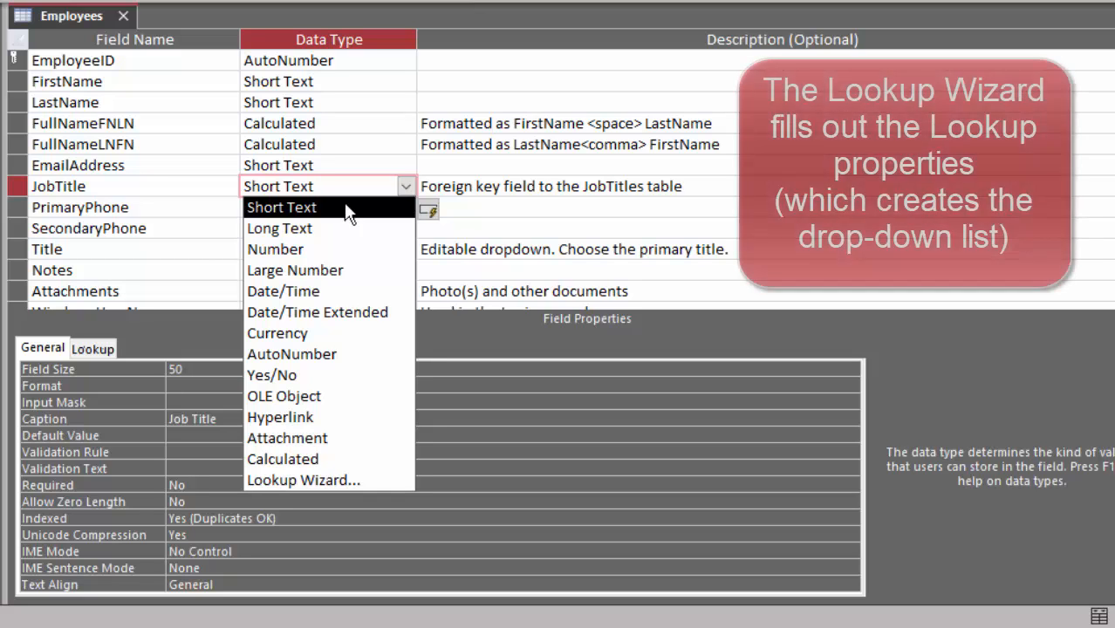
pyautogui.click(91, 350)
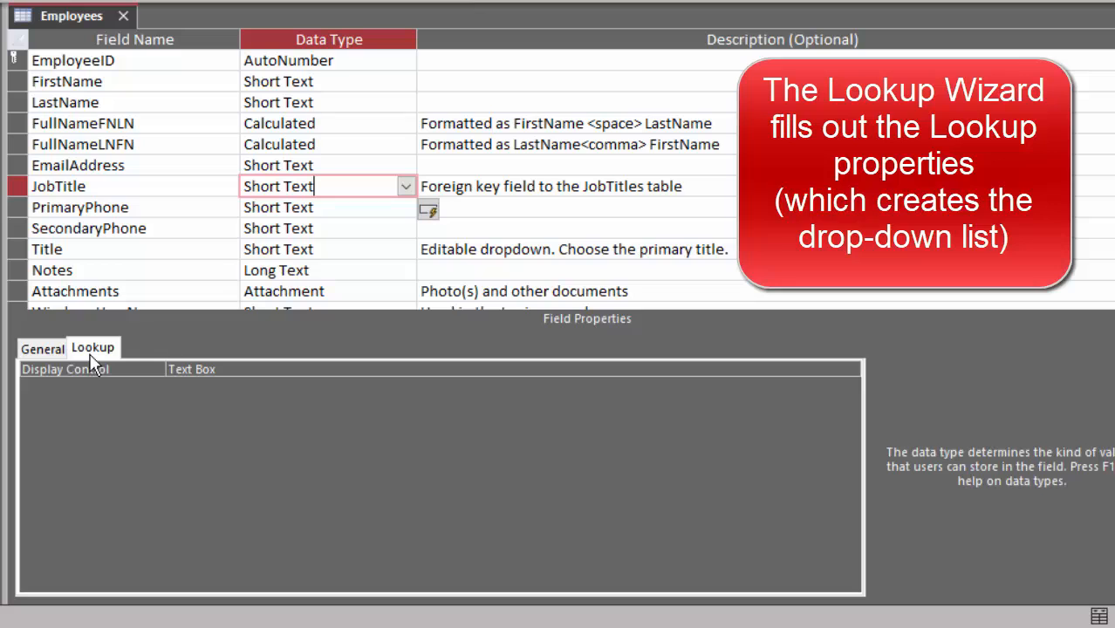
pyautogui.click(407, 189)
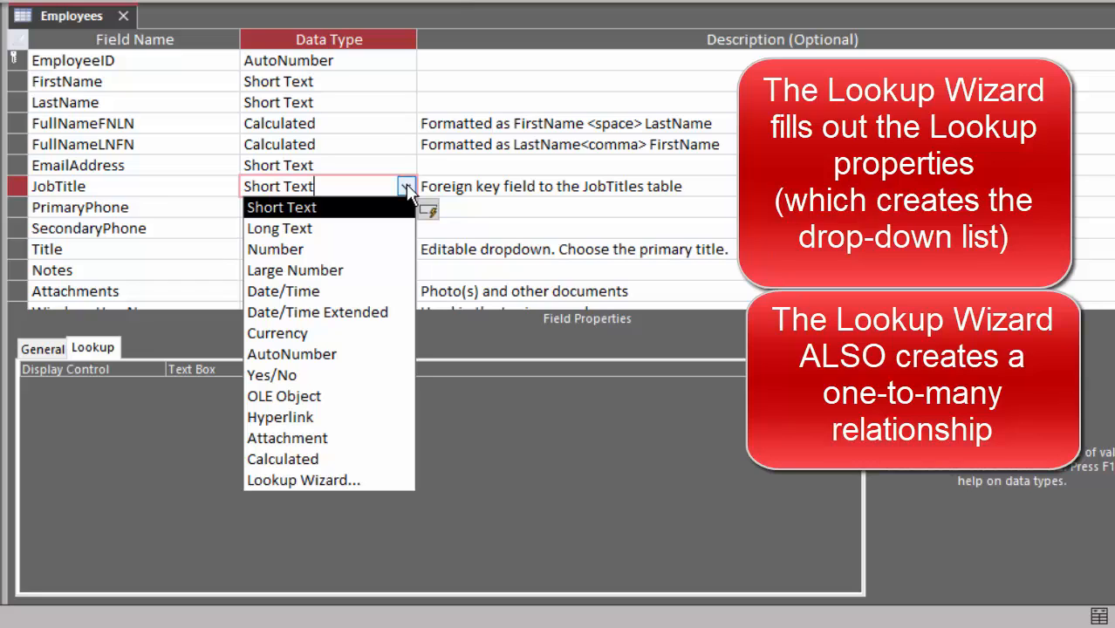
pyautogui.click(449, 189)
pyautogui.click(373, 192)
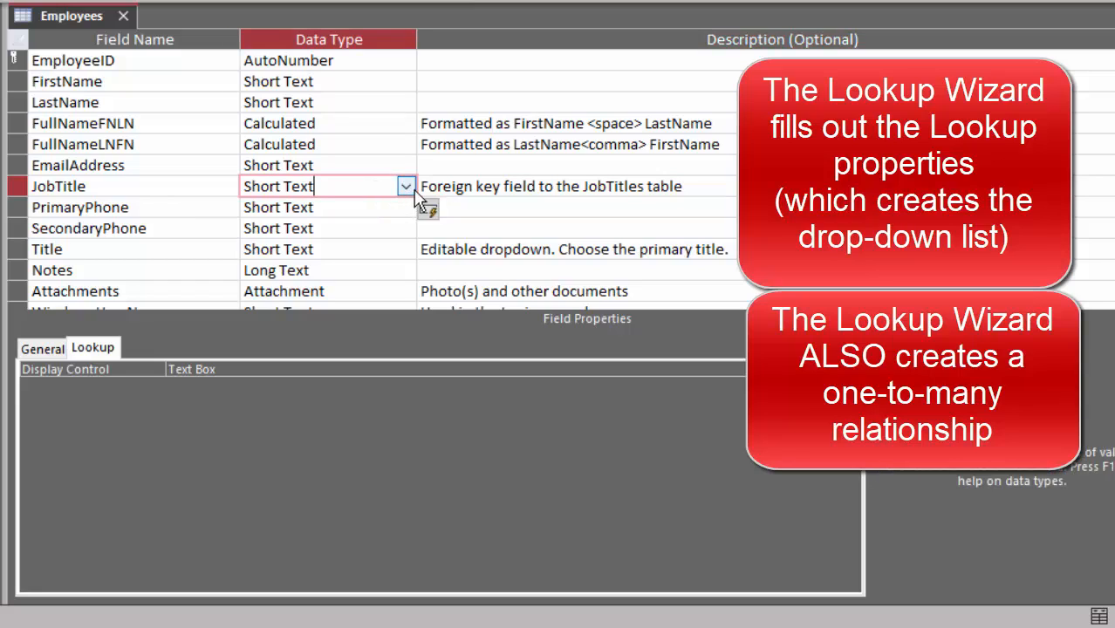
pyautogui.click(433, 186)
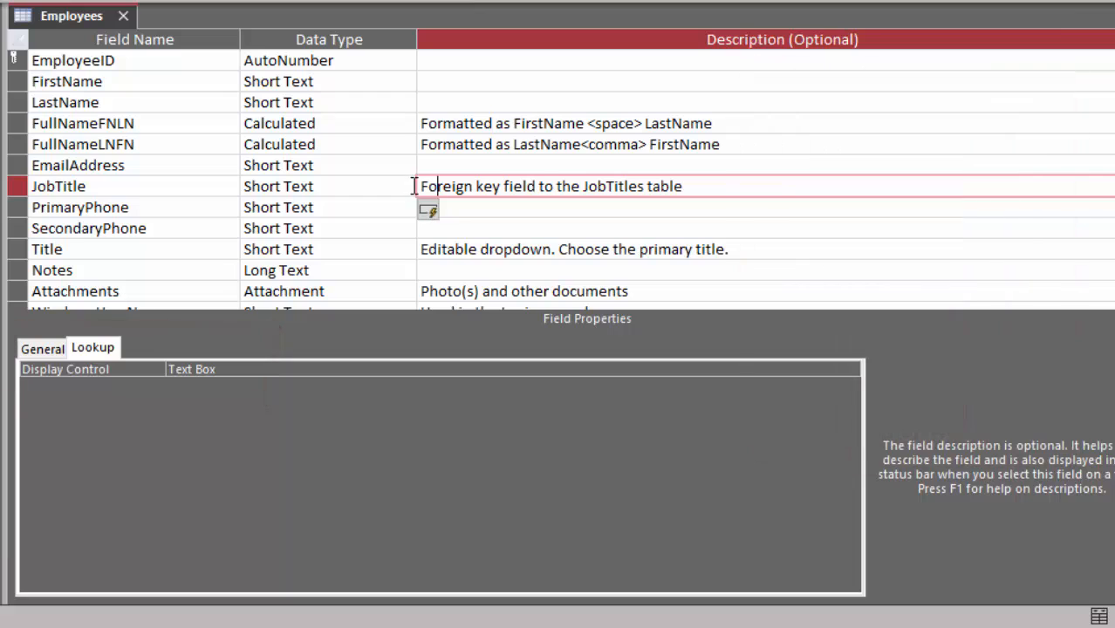
# - Start the Lookup Wizard for the JobTitle field in Employees and have it take its values from the JobTitles table
pyautogui.click(406, 187)
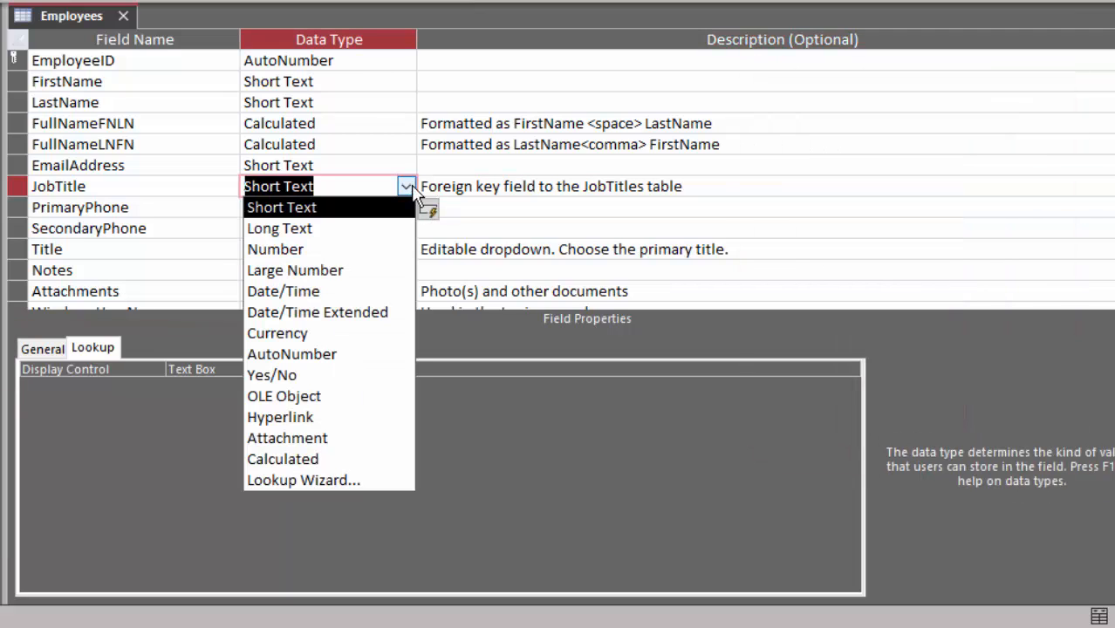
pyautogui.click(346, 480)
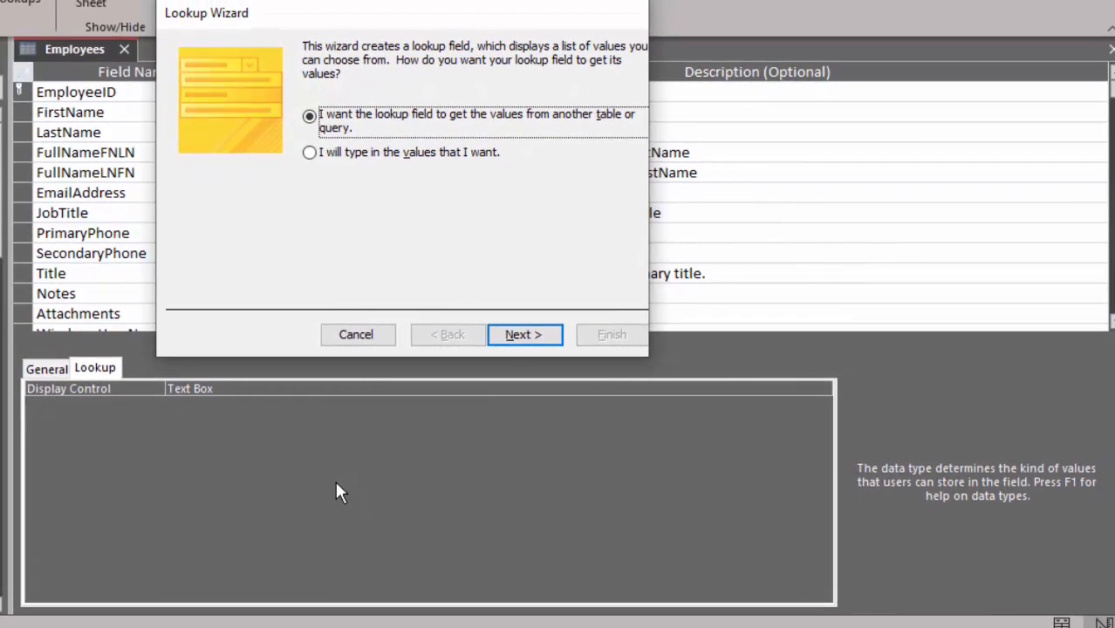
pyautogui.click(531, 338)
pyautogui.click(367, 133)
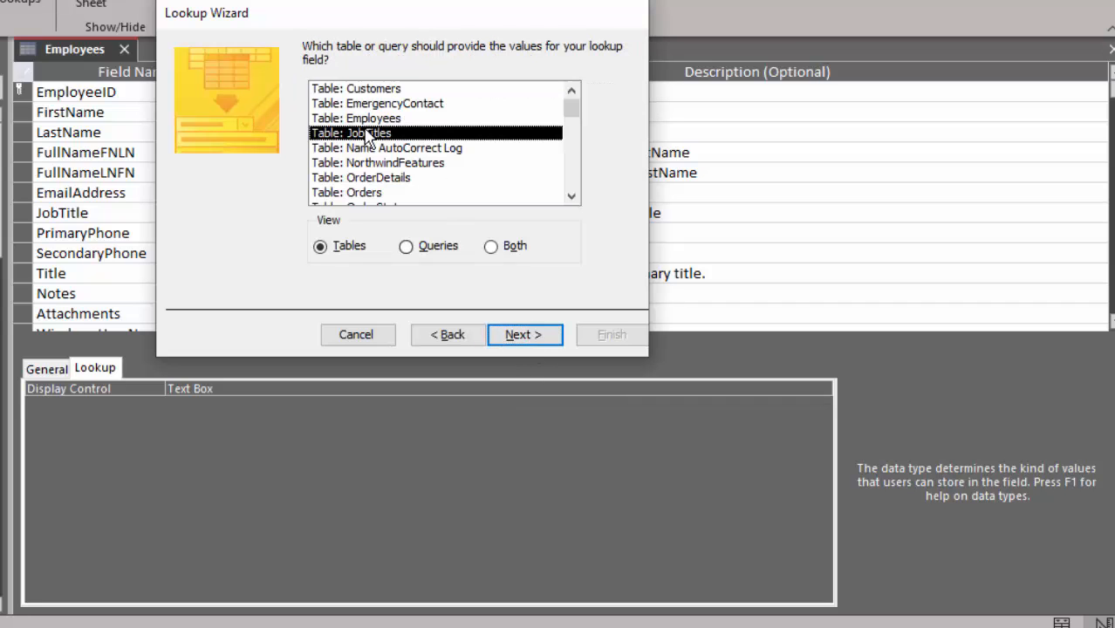
pyautogui.click(527, 335)
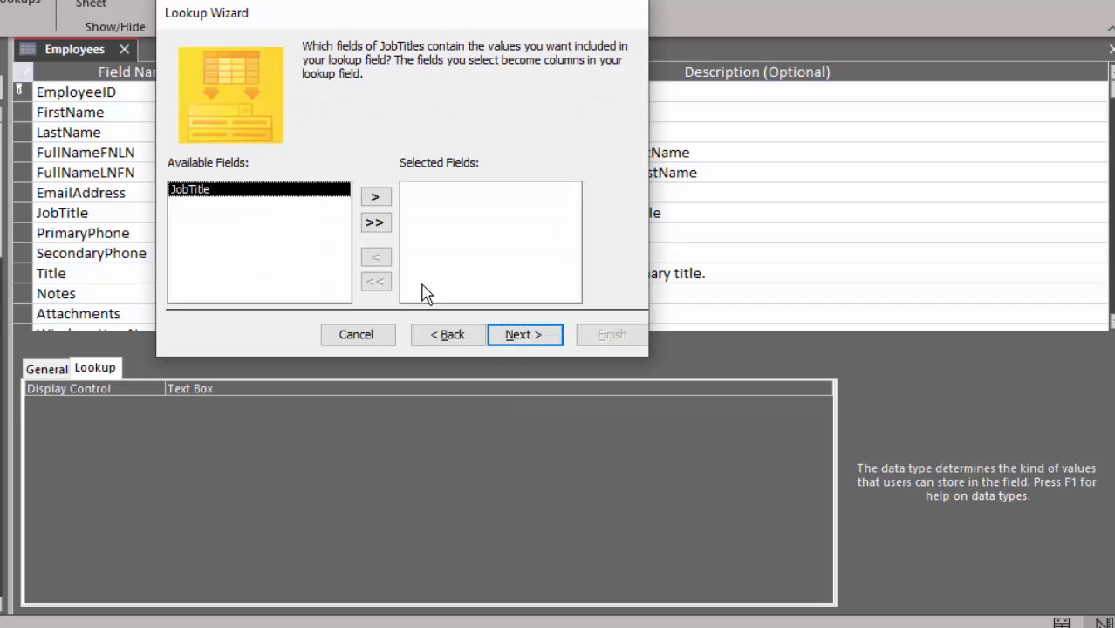
# - Include the JobTitle field in the lookup and sort the list by JobTitle in ascending order
pyautogui.click(377, 198)
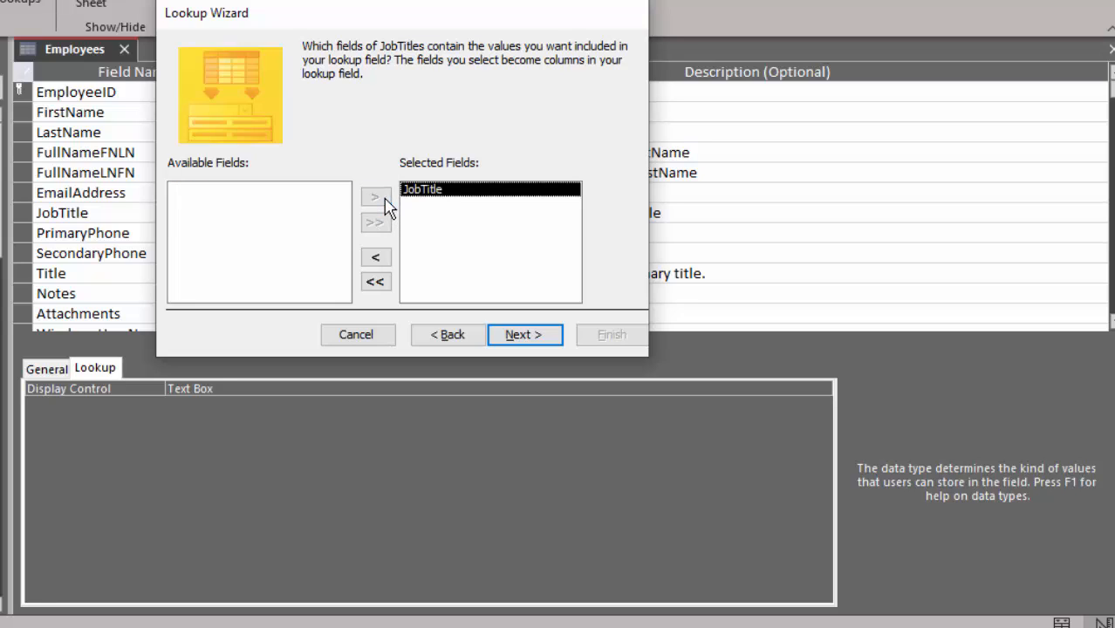
pyautogui.click(523, 335)
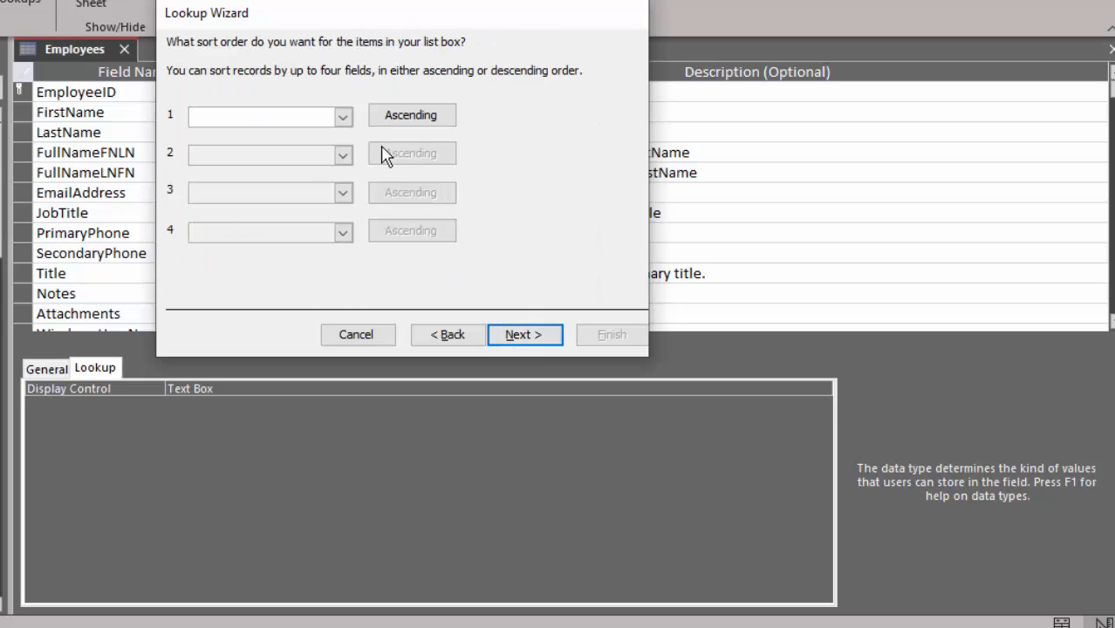
pyautogui.click(342, 118)
pyautogui.click(316, 152)
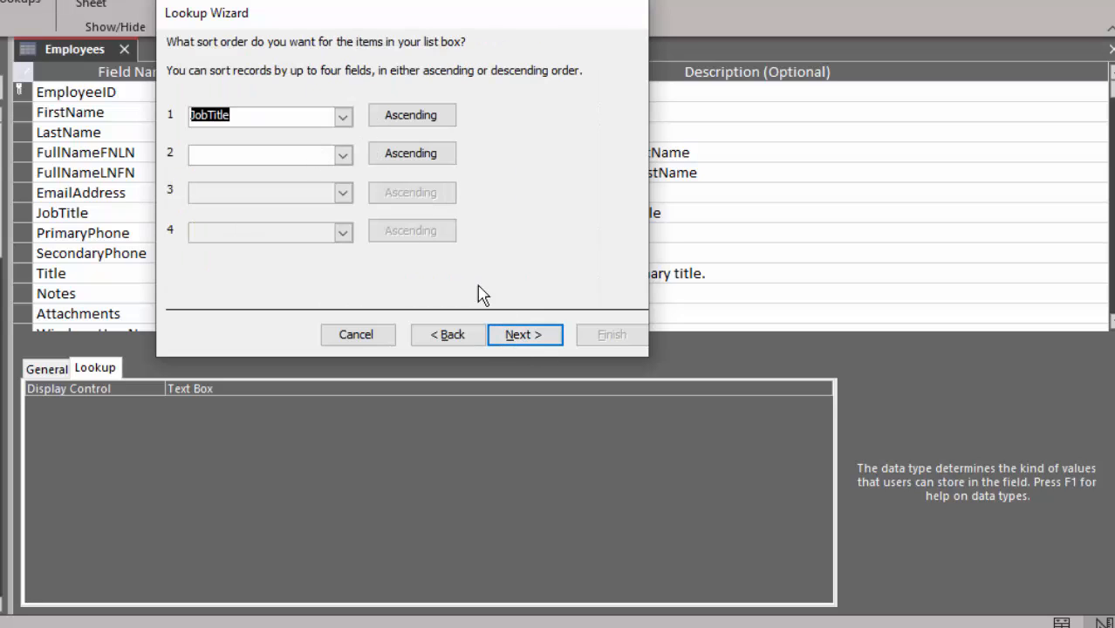
pyautogui.click(529, 340)
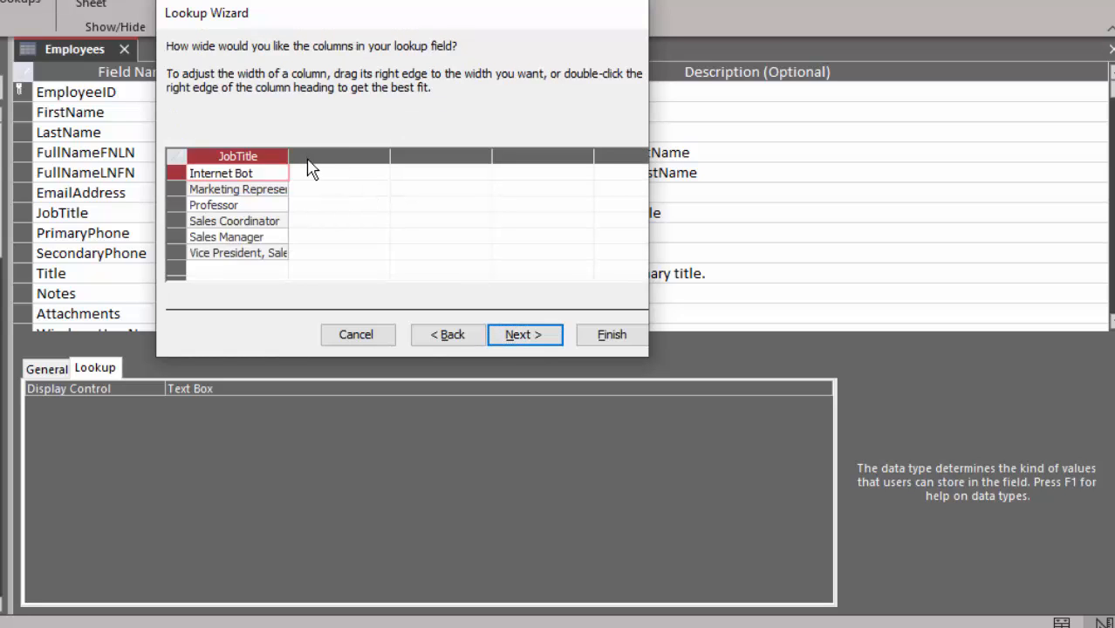
# - Widen the JobTitle lookup column to fit its entries and finish the wizard with data integrity enabled using Restrict Delete, saving the table
pyautogui.moveTo(329, 153); pyautogui.dragTo(344, 153)
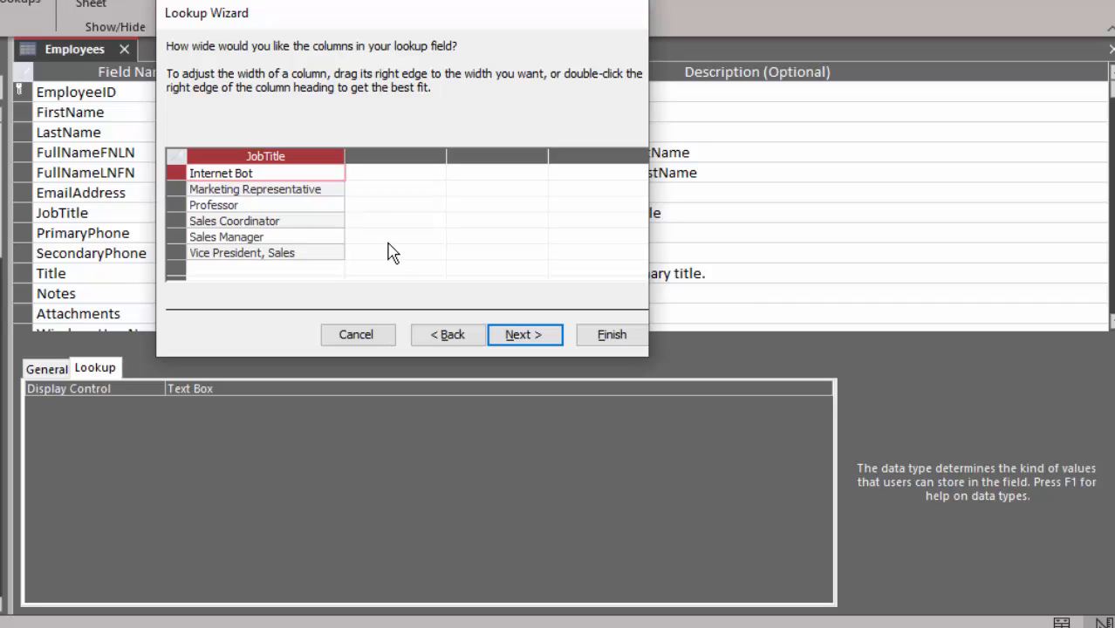
pyautogui.click(542, 340)
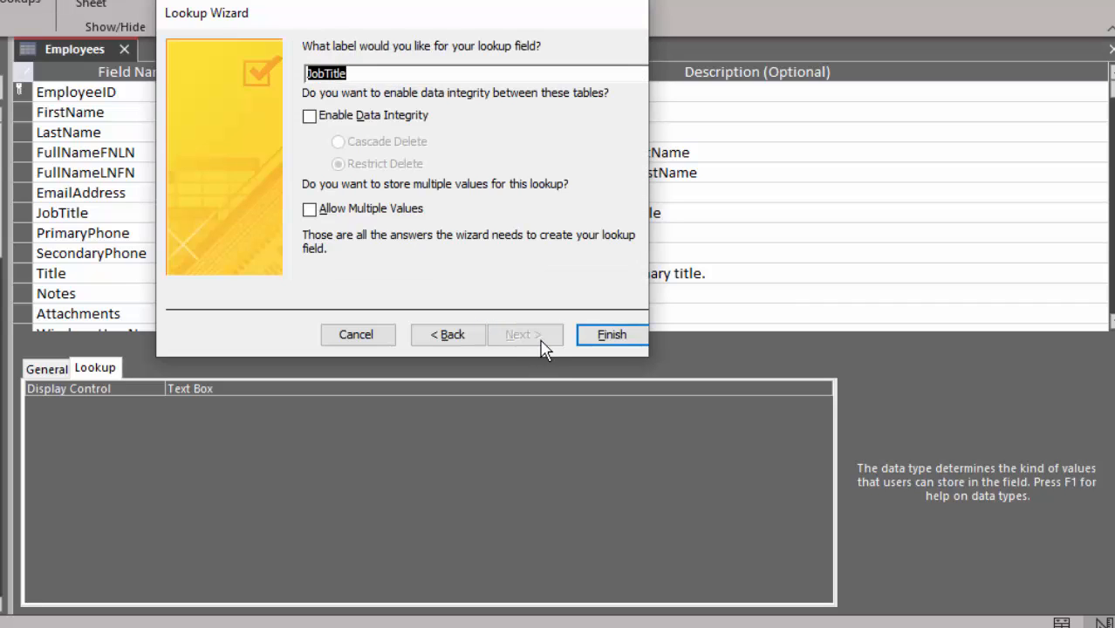
pyautogui.click(320, 122)
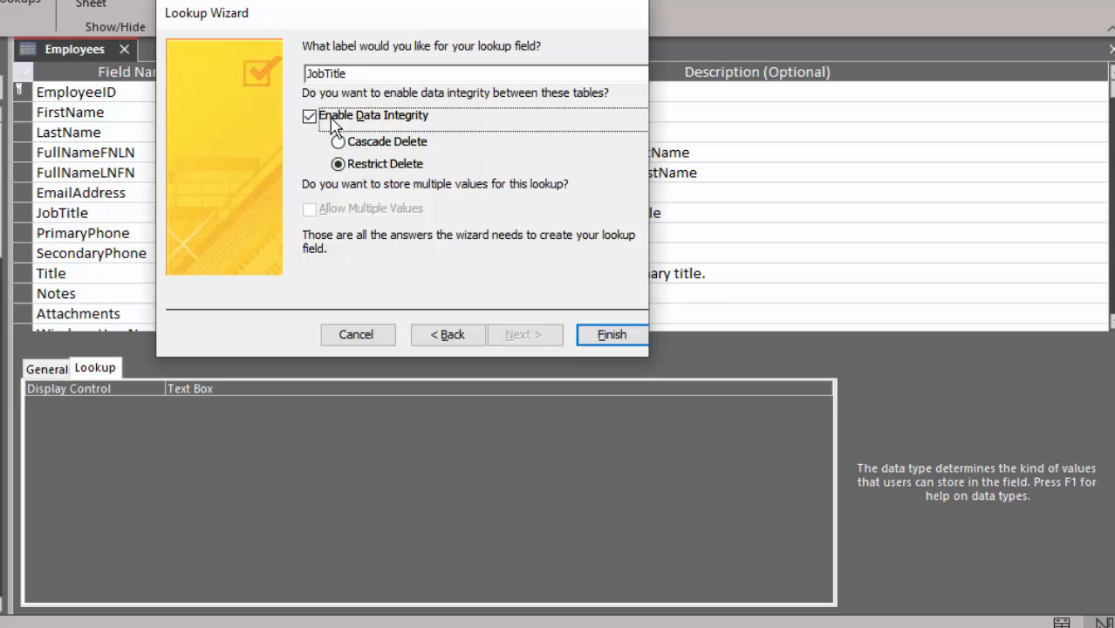
pyautogui.click(614, 339)
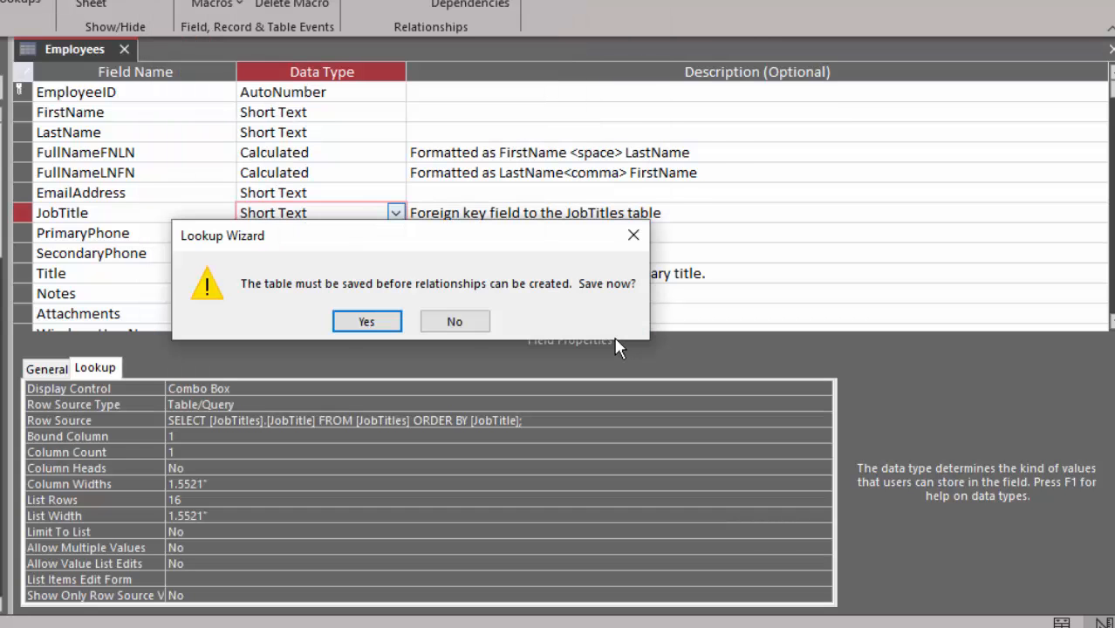
pyautogui.click(365, 321)
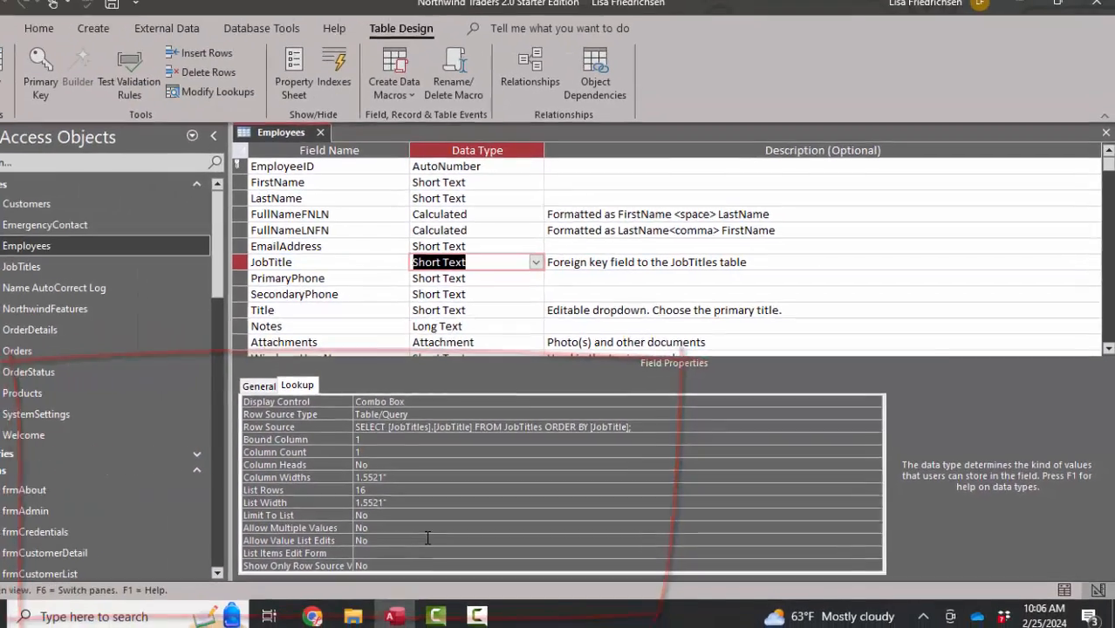
# - Show the Employees table in Datasheet View and view the Job Title choices for the first employee
pyautogui.click(24, 79)
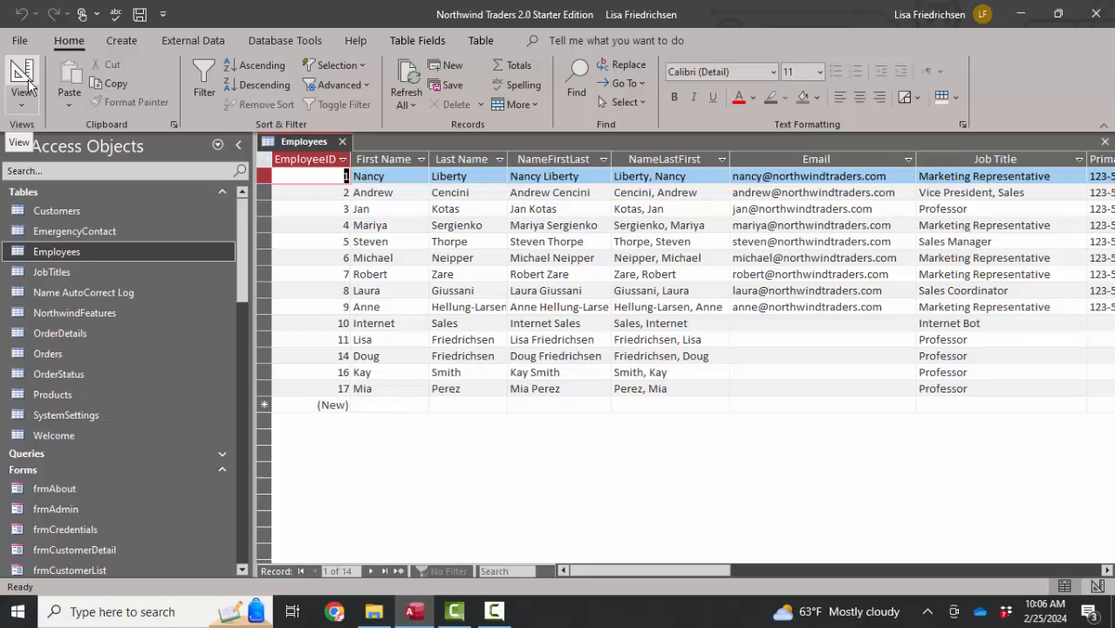
pyautogui.click(1079, 175)
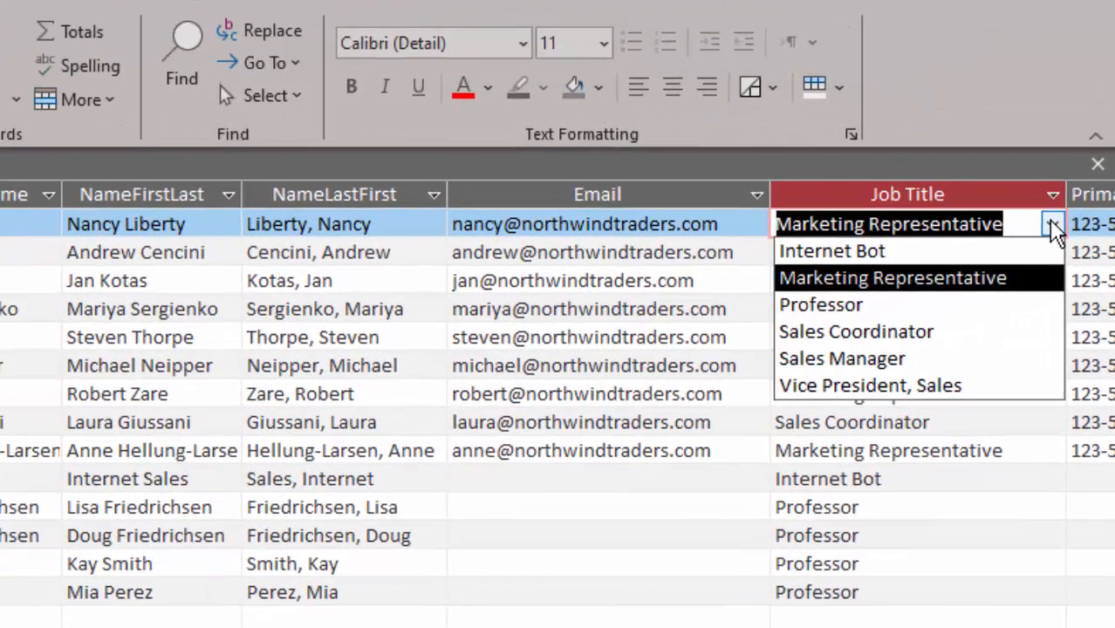
pyautogui.click(1054, 229)
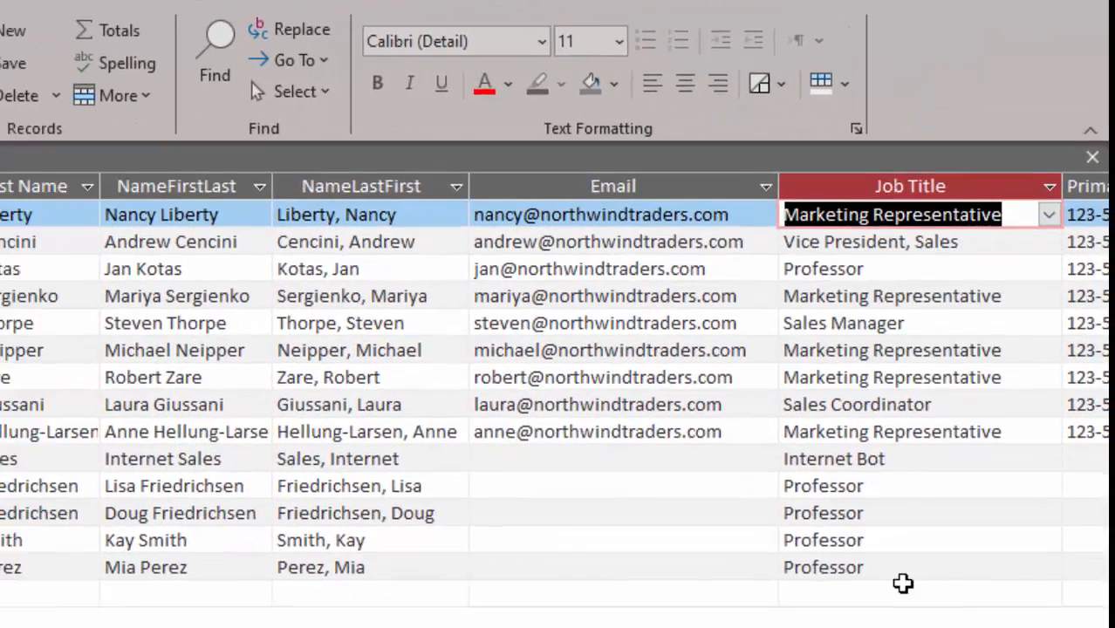
# - Choose Marketing Representative as the Job Title of the last employee record and close the Employees table
pyautogui.click(912, 593)
pyautogui.click(1038, 493)
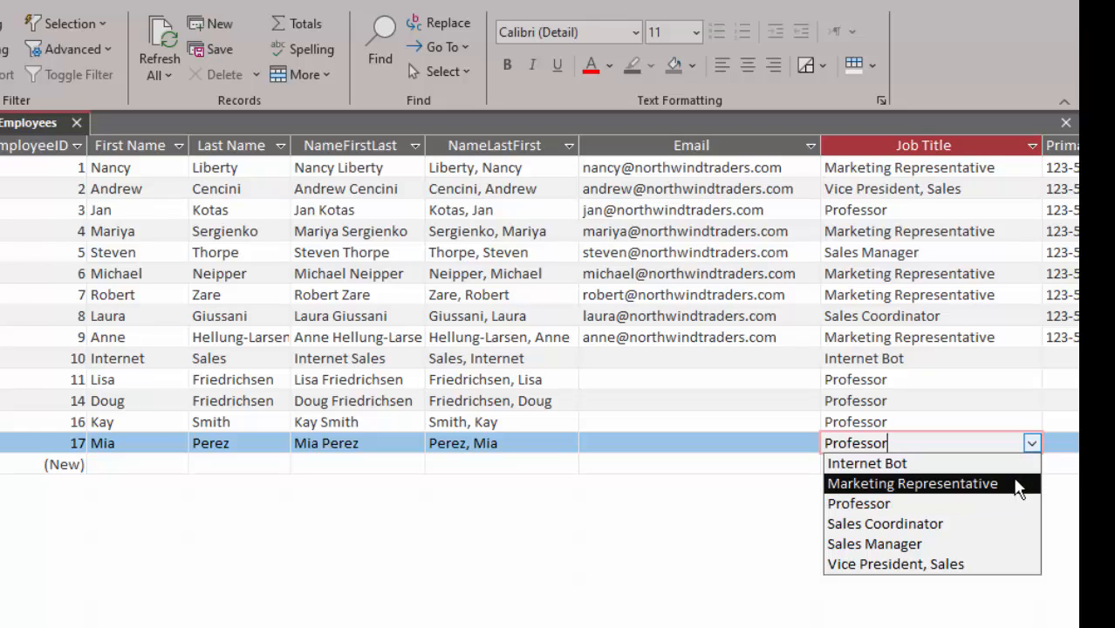
pyautogui.click(1018, 486)
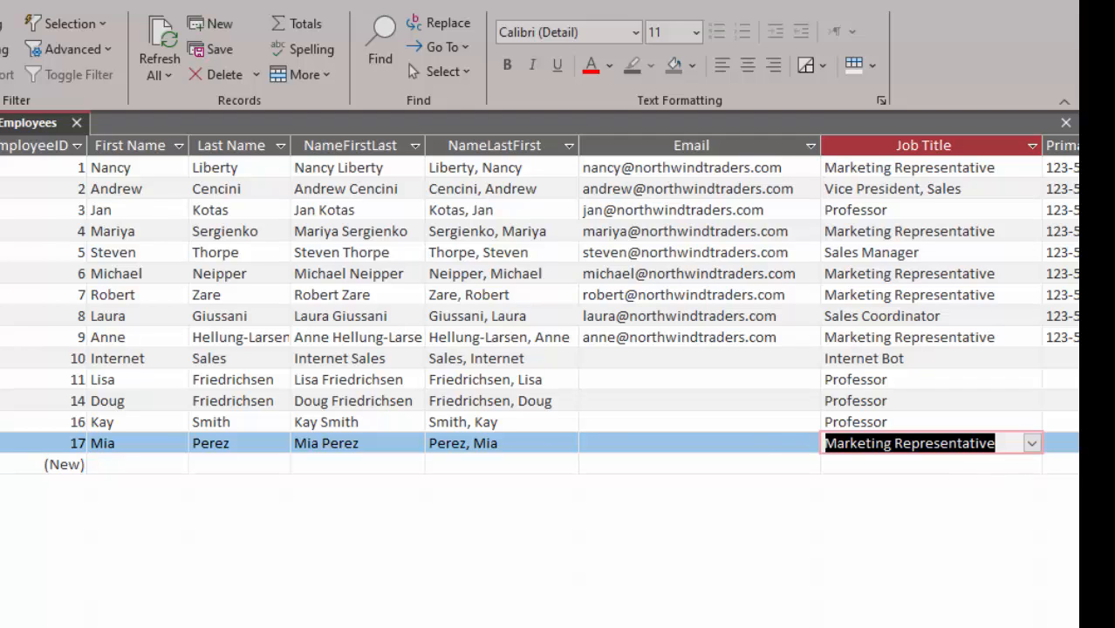
pyautogui.click(2, 359)
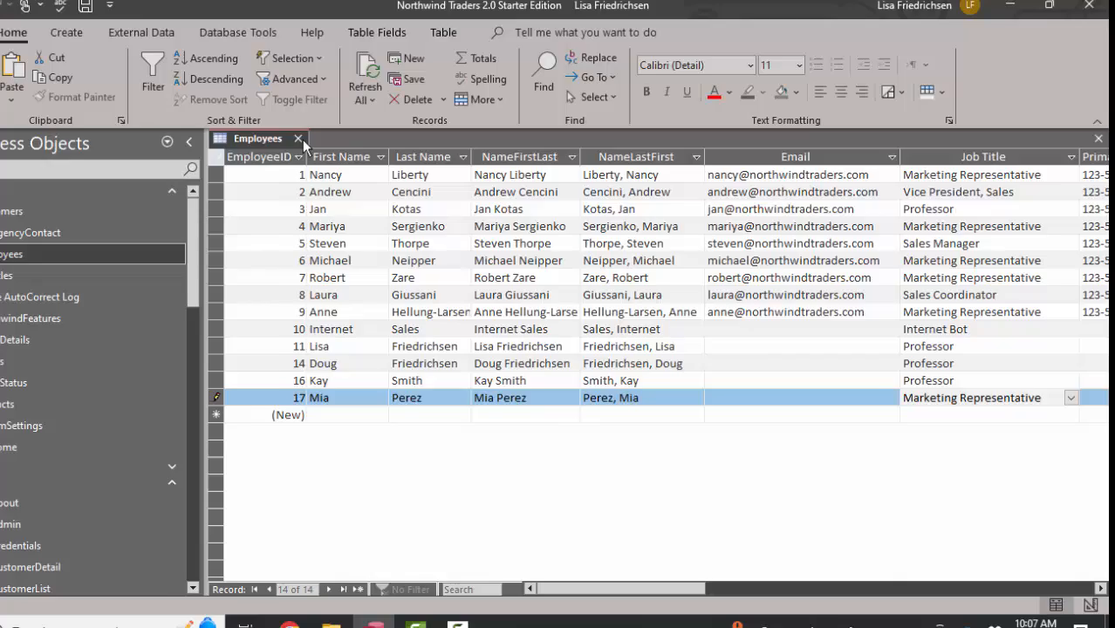
pyautogui.hotkey('ctrl', 'w')
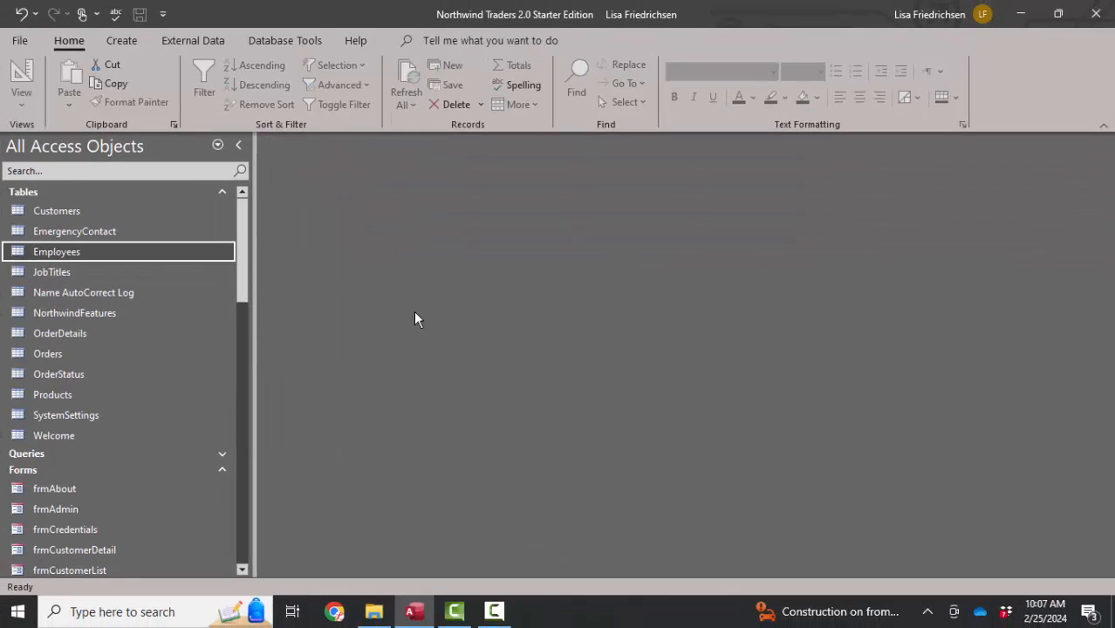
# - Examine the settings of the relationship between JobTitles and Employees in the Relationships window, and close the window
pyautogui.click(293, 39)
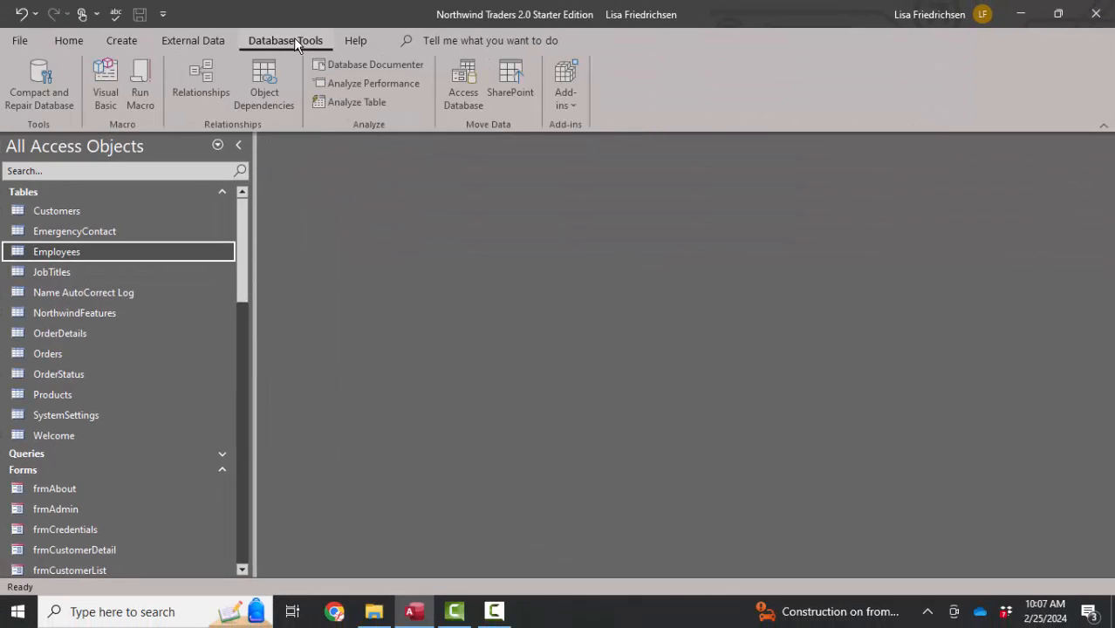
pyautogui.click(204, 87)
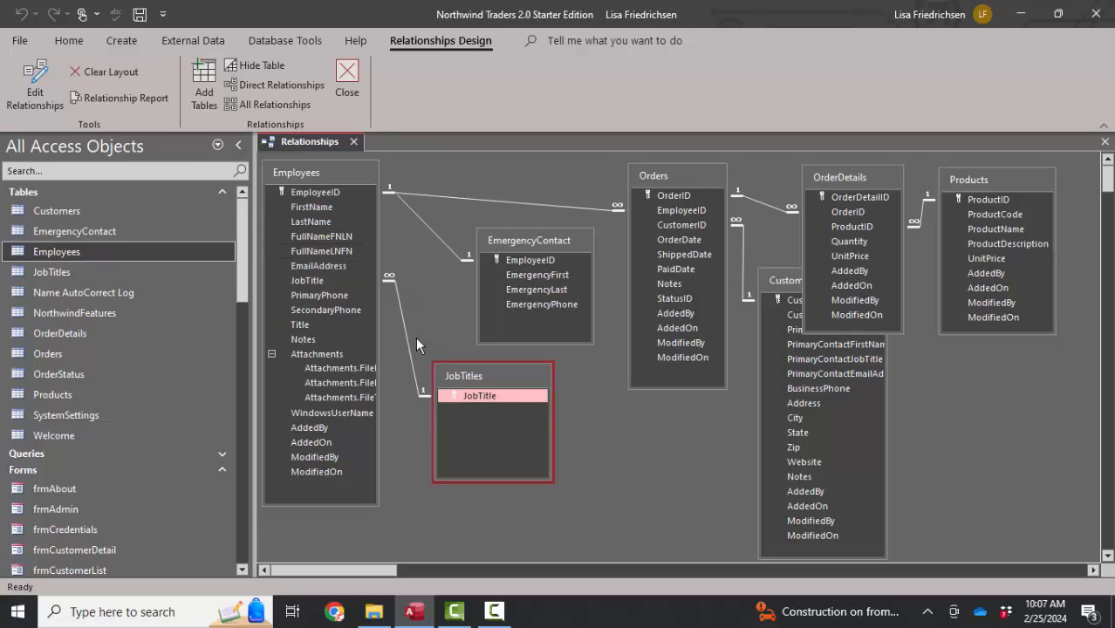
pyautogui.click(324, 280)
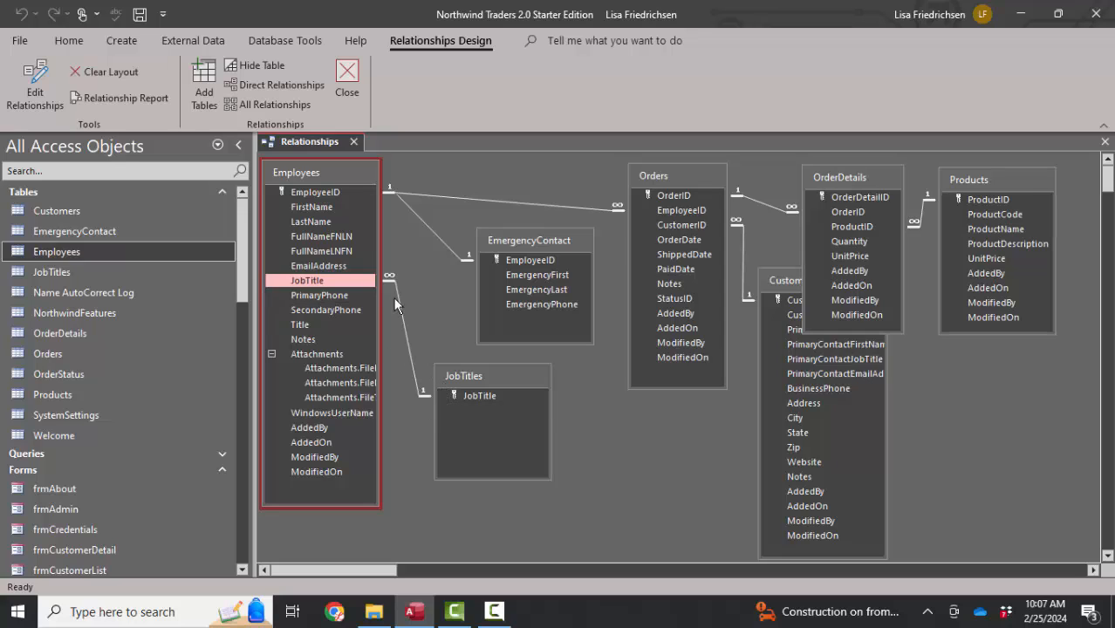
pyautogui.doubleClick(404, 325)
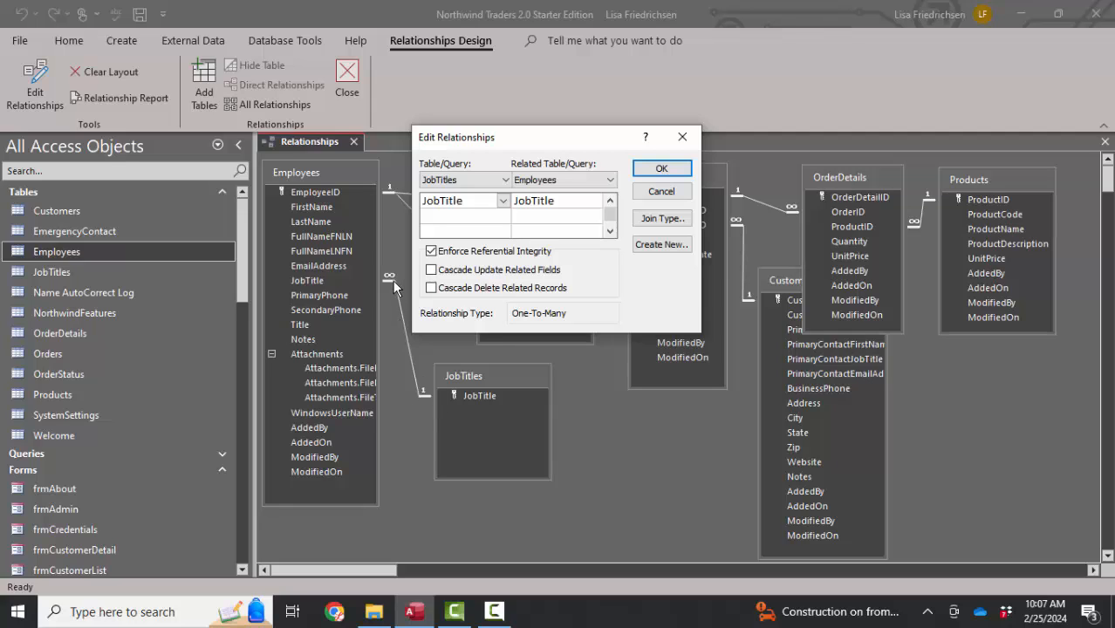
pyautogui.click(681, 166)
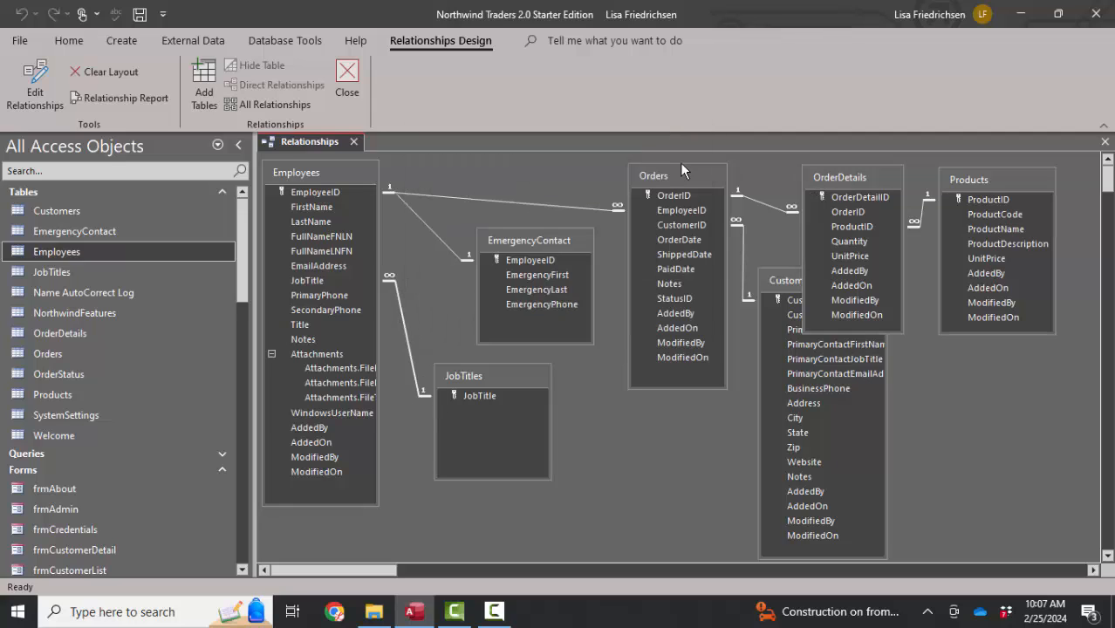
pyautogui.click(354, 143)
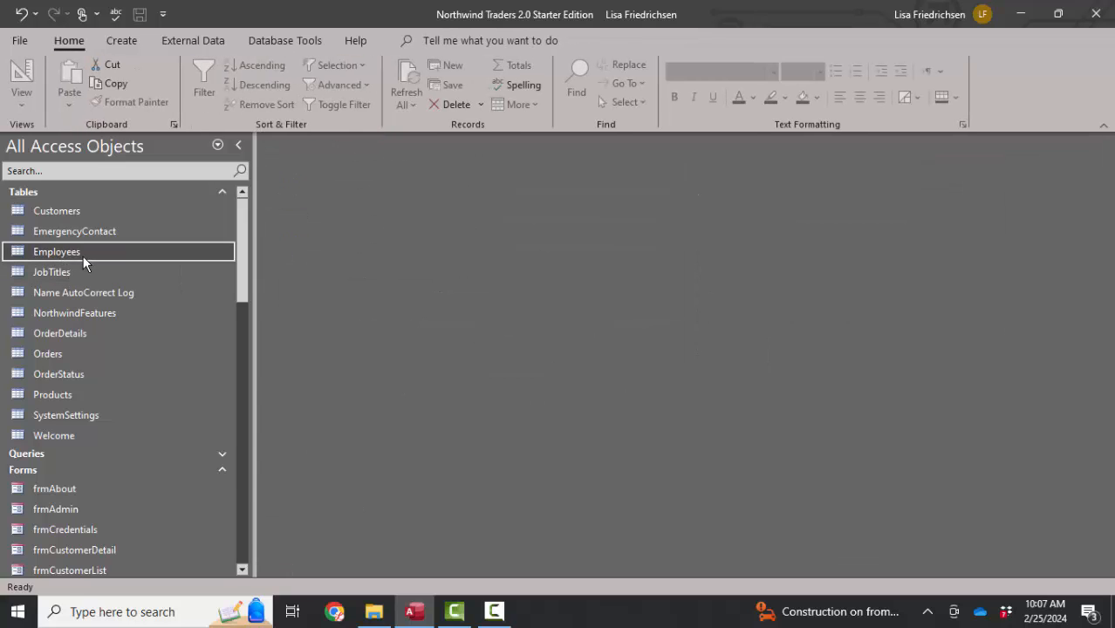
# - Reopen the Employees table, view the Job Title choices for the ninth employee record, and close the table
pyautogui.doubleClick(85, 255)
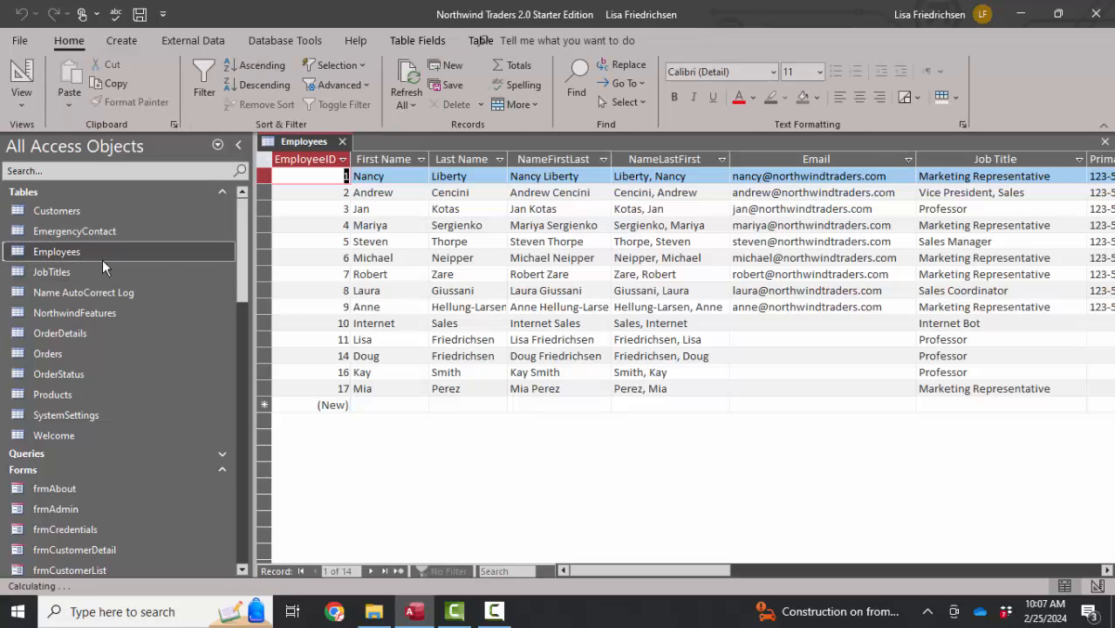
pyautogui.click(1069, 308)
pyautogui.click(1079, 307)
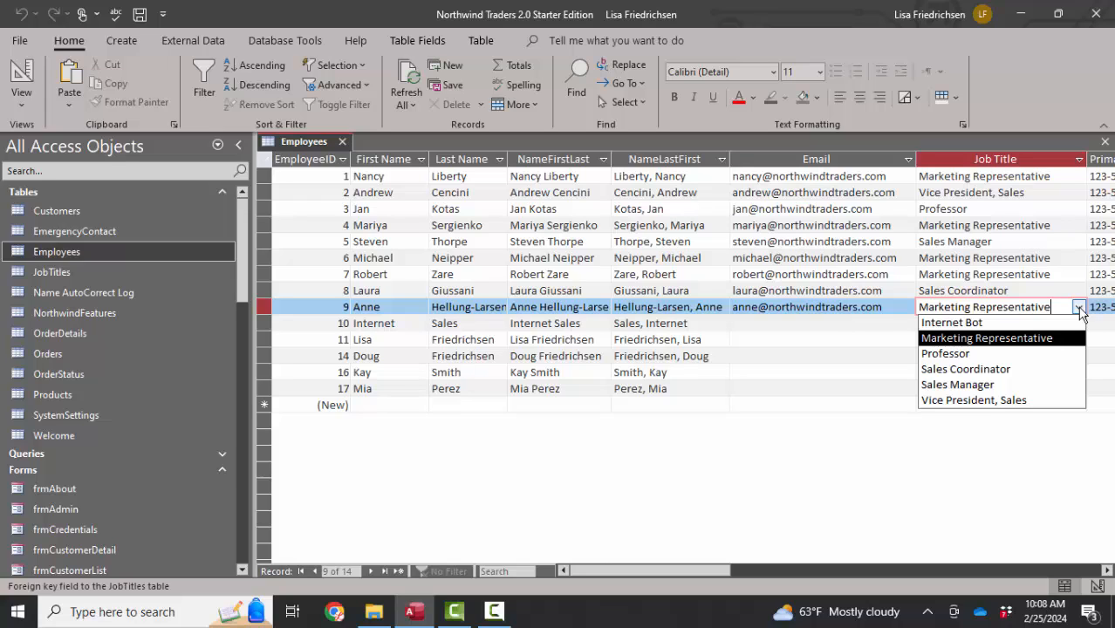
pyautogui.click(1105, 141)
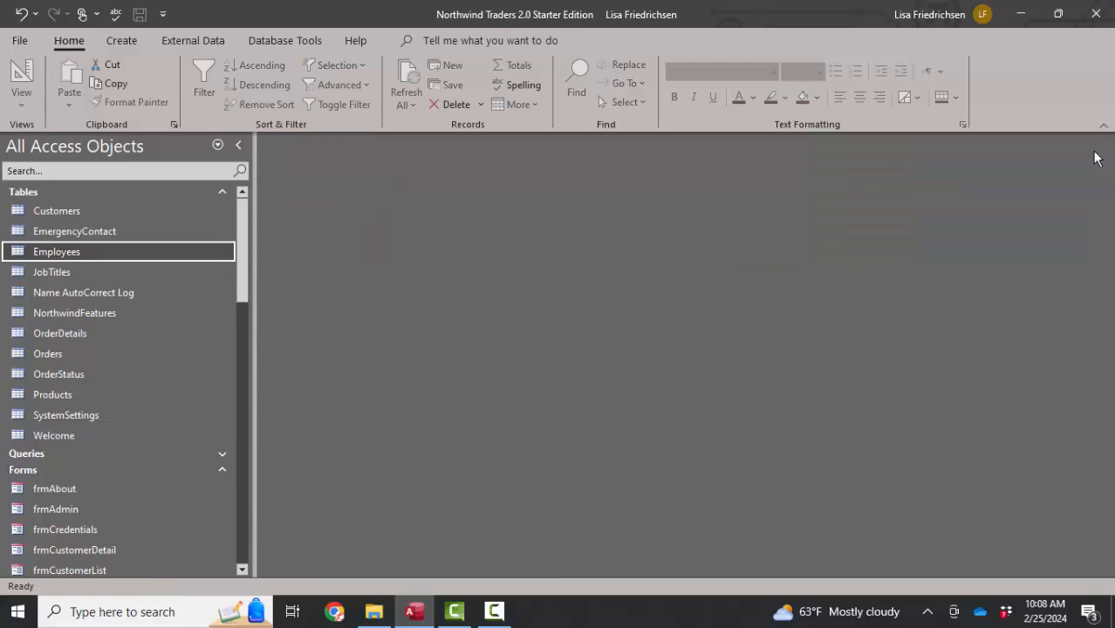
# - Add "Office Manager" as a new record in the JobTitles table and close the table
pyautogui.doubleClick(55, 272)
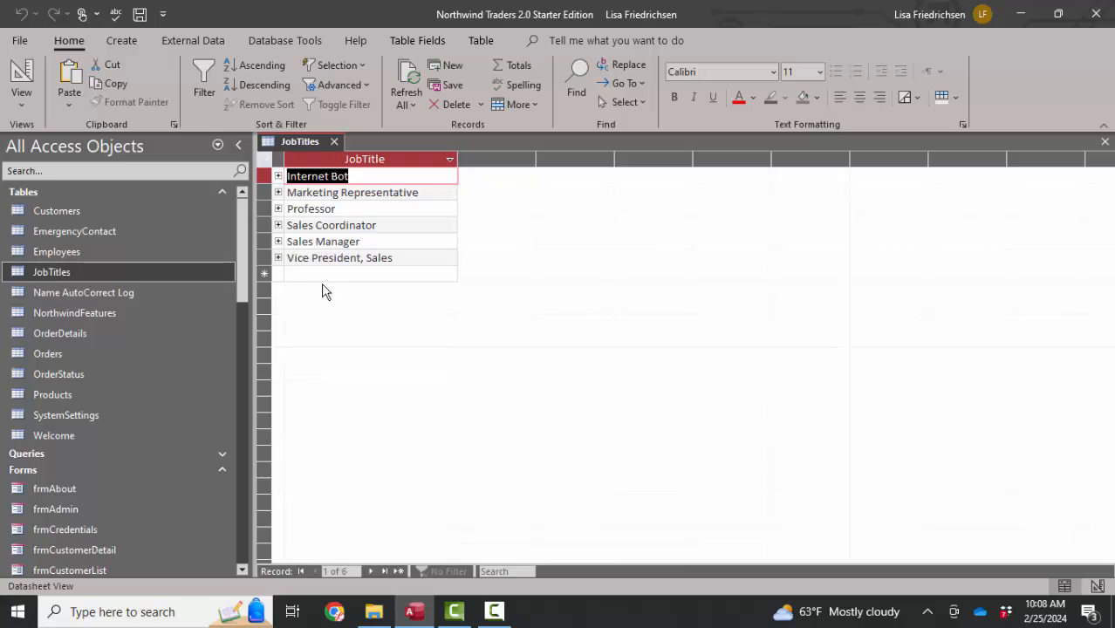
pyautogui.click(341, 271)
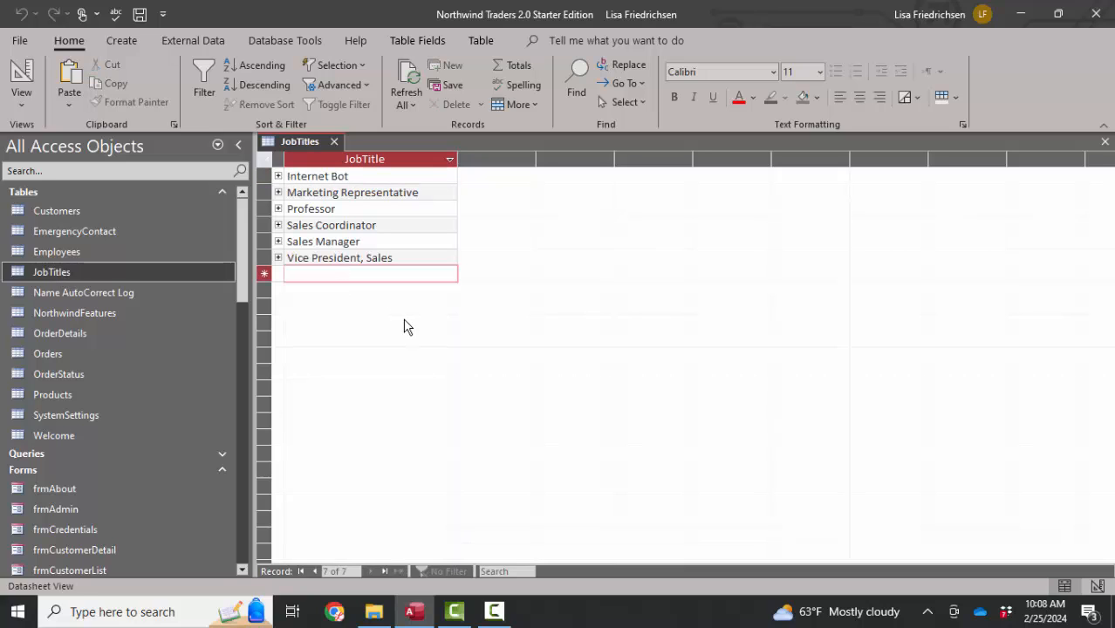
pyautogui.write('Office Ma')
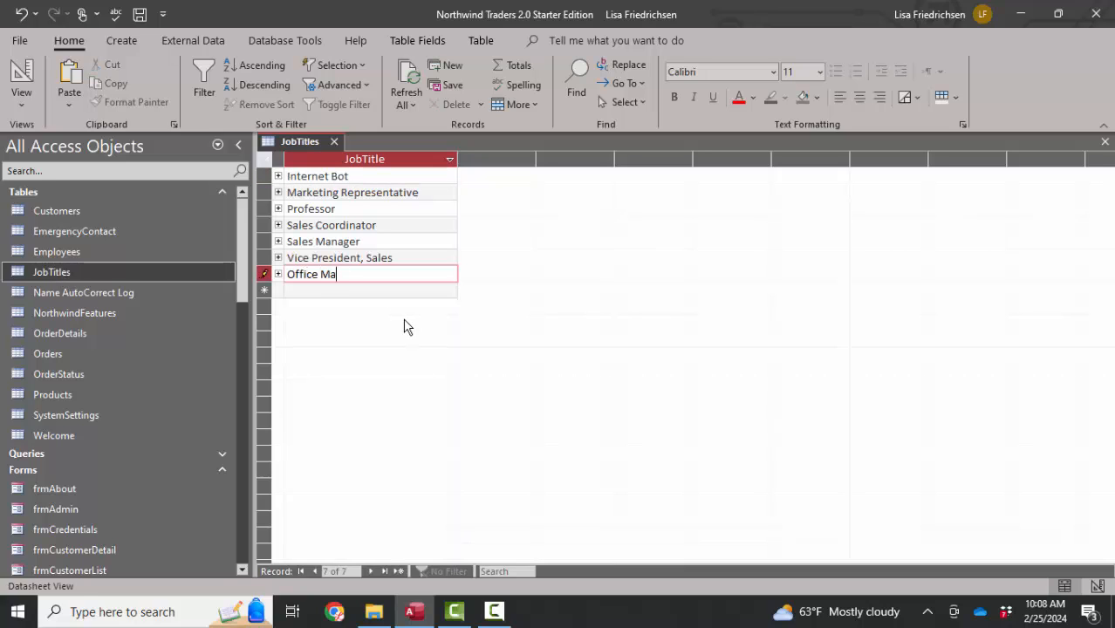
pyautogui.write('nager')
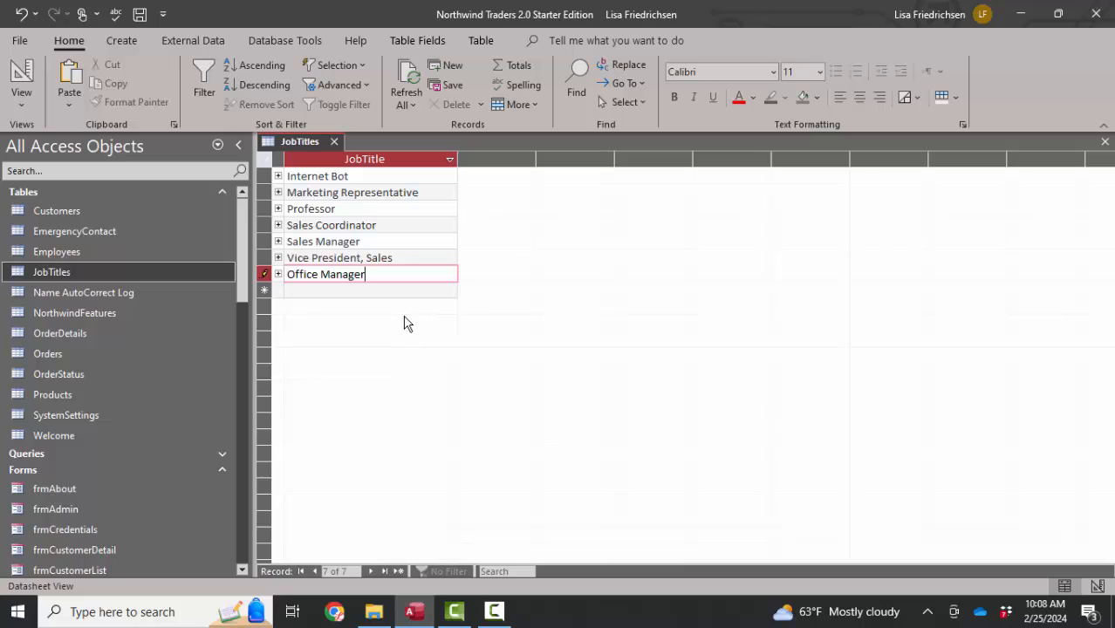
pyautogui.click(333, 142)
# - Open the Employees table, set the last employee's Job Title to Office Manager, and view the available choices again
pyautogui.click(79, 256)
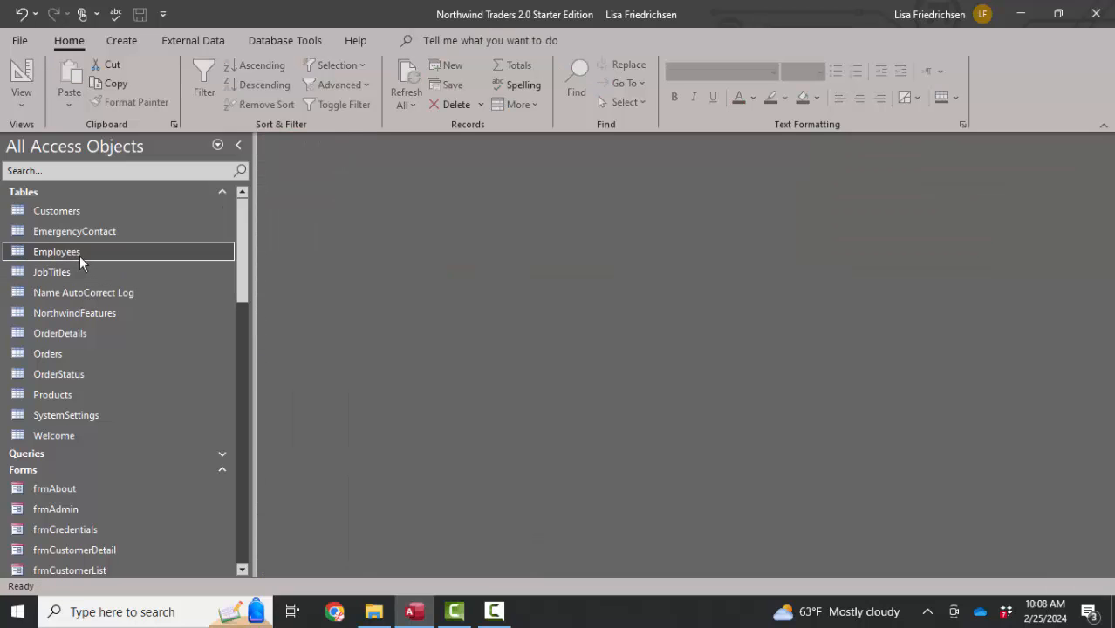
pyautogui.doubleClick(79, 256)
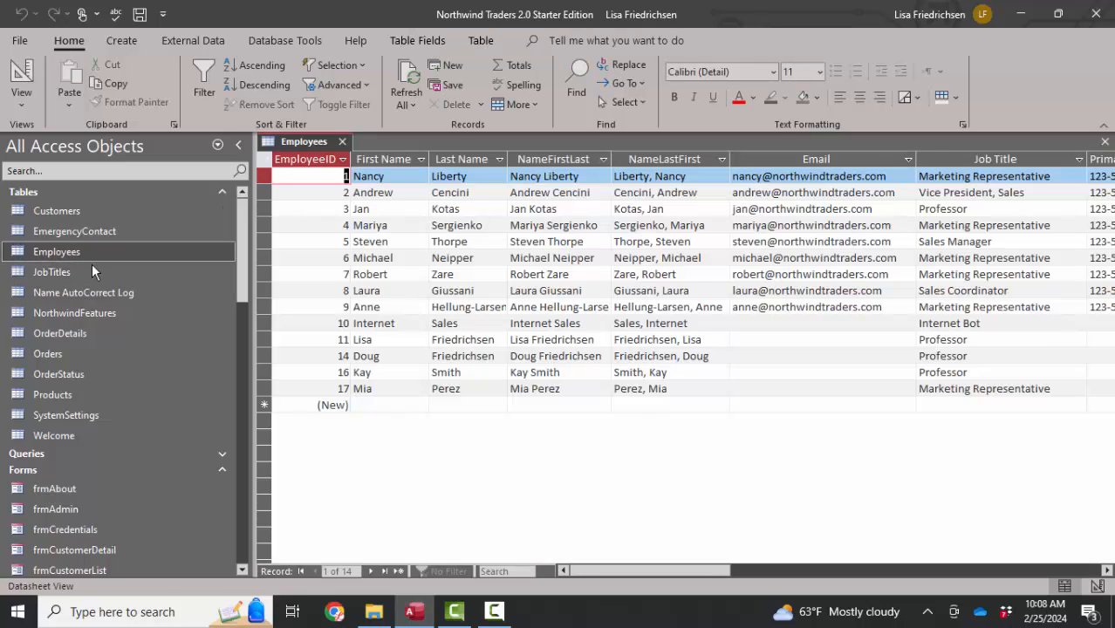
pyautogui.click(1073, 389)
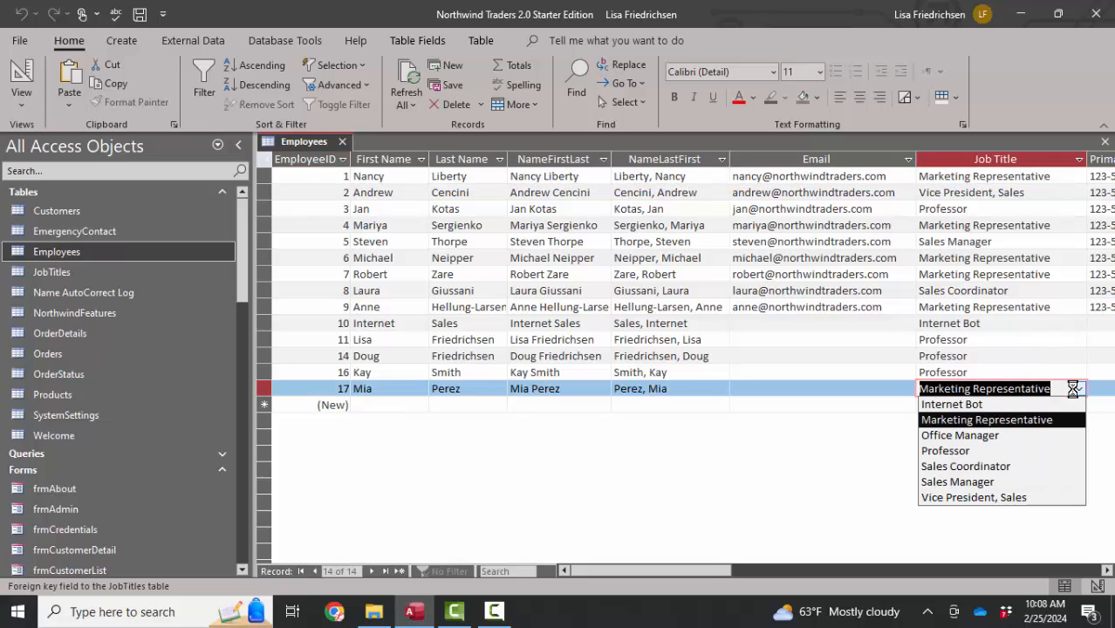
pyautogui.click(1049, 438)
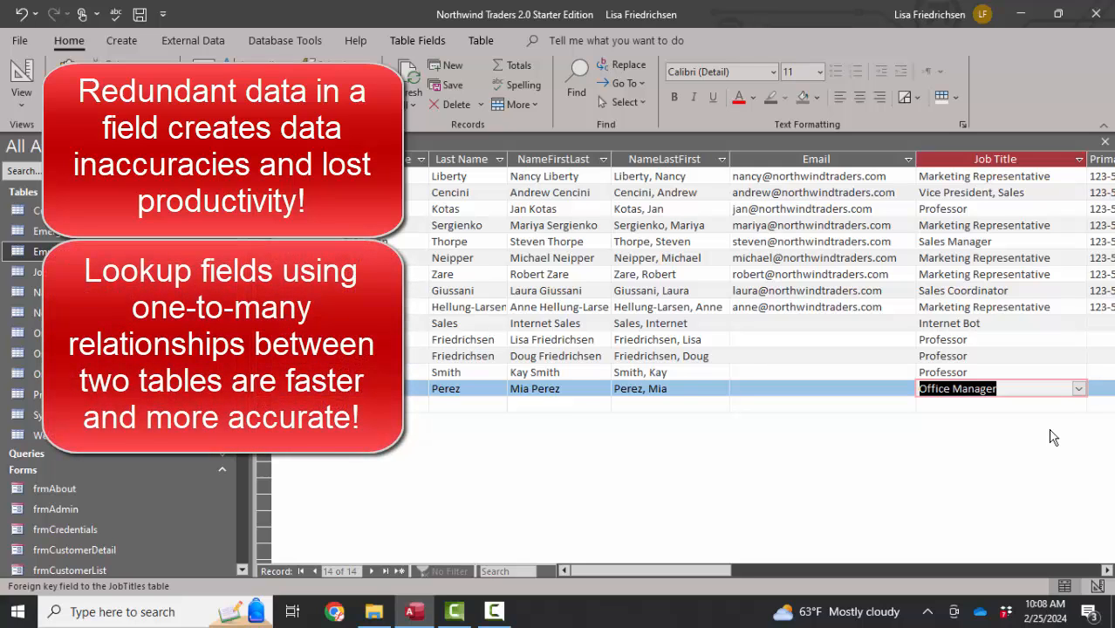
pyautogui.click(1079, 389)
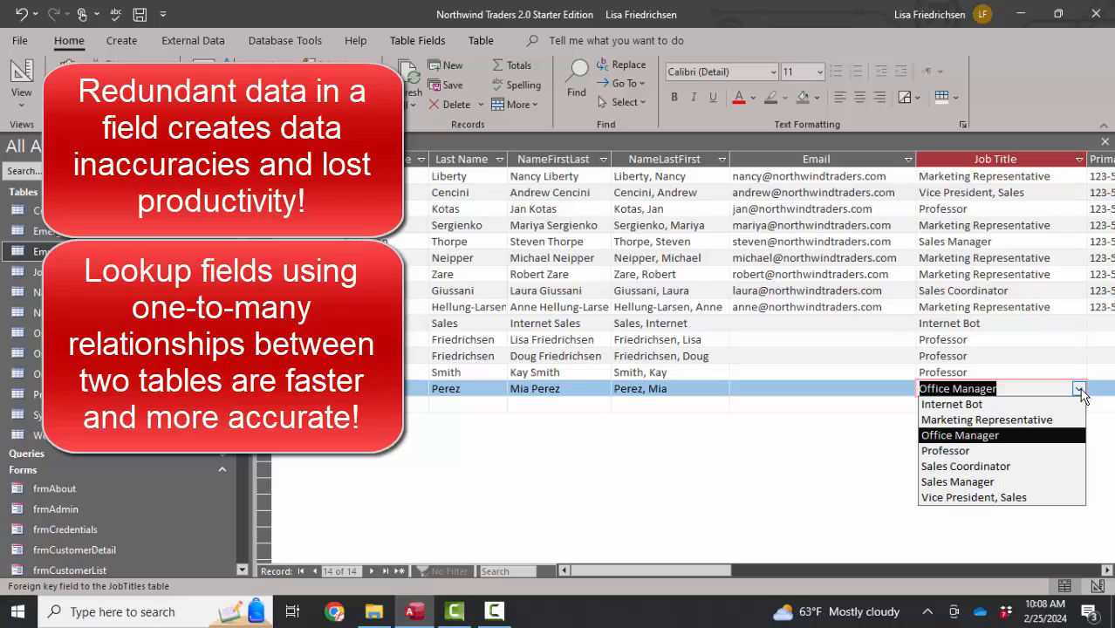